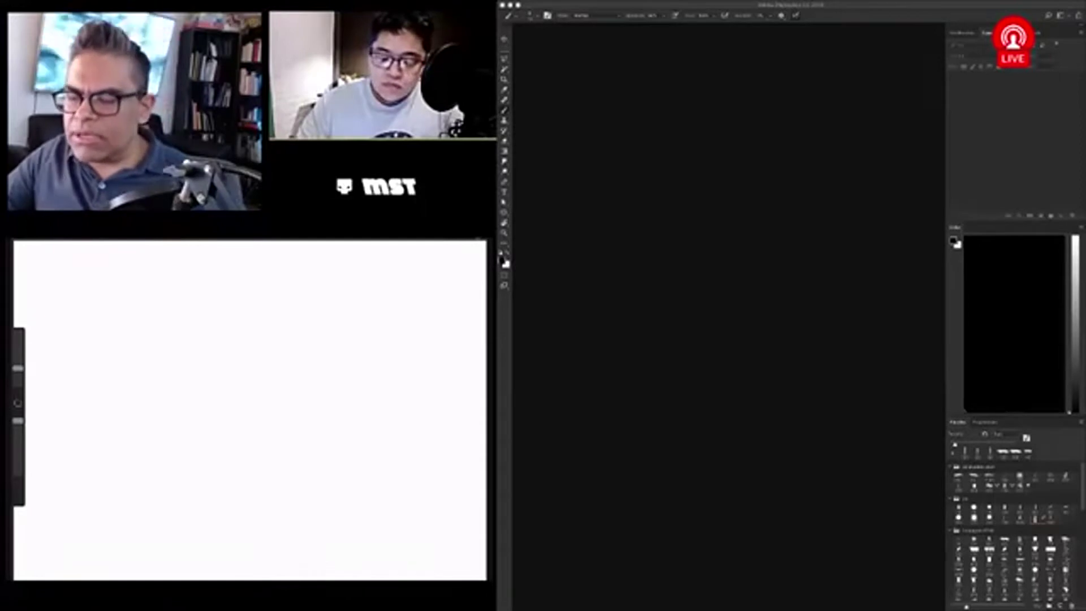
Step: Create a new blank white portrait document to paint the gun sketches on
mouse_move(59, 271)
left_mouse_down()
mouse_move(59, 318)
mouse_move(84, 368)
mouse_move(59, 272)
mouse_move(73, 289)
left_mouse_up()
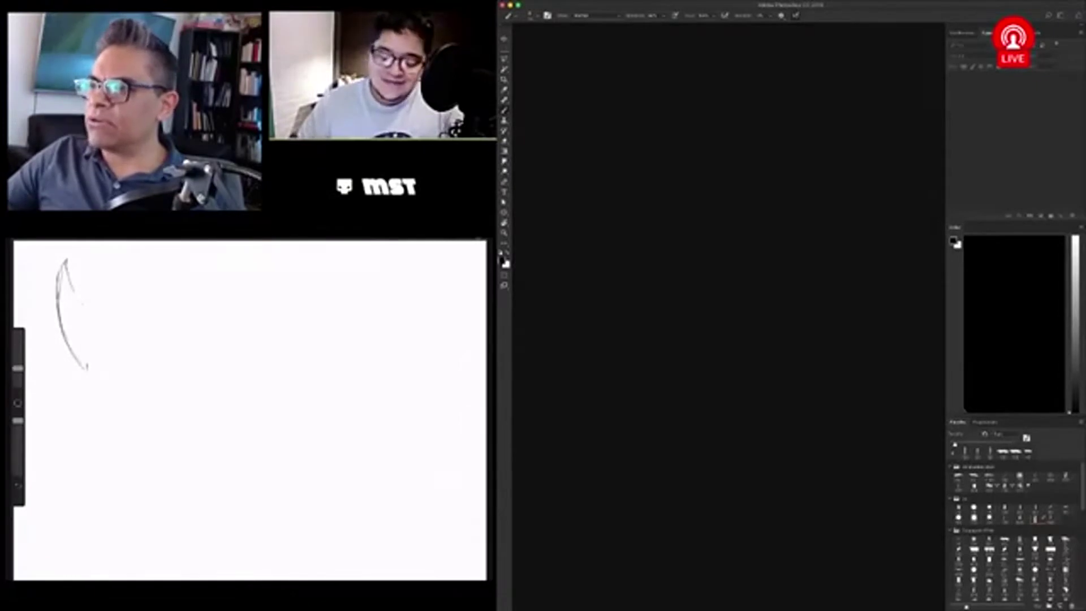
mouse_move(77, 293)
left_mouse_down()
mouse_move(102, 274)
mouse_move(113, 295)
left_mouse_up()
Step: Crop the top and bottom of the blank canvas and fit it to the screen
key("b")
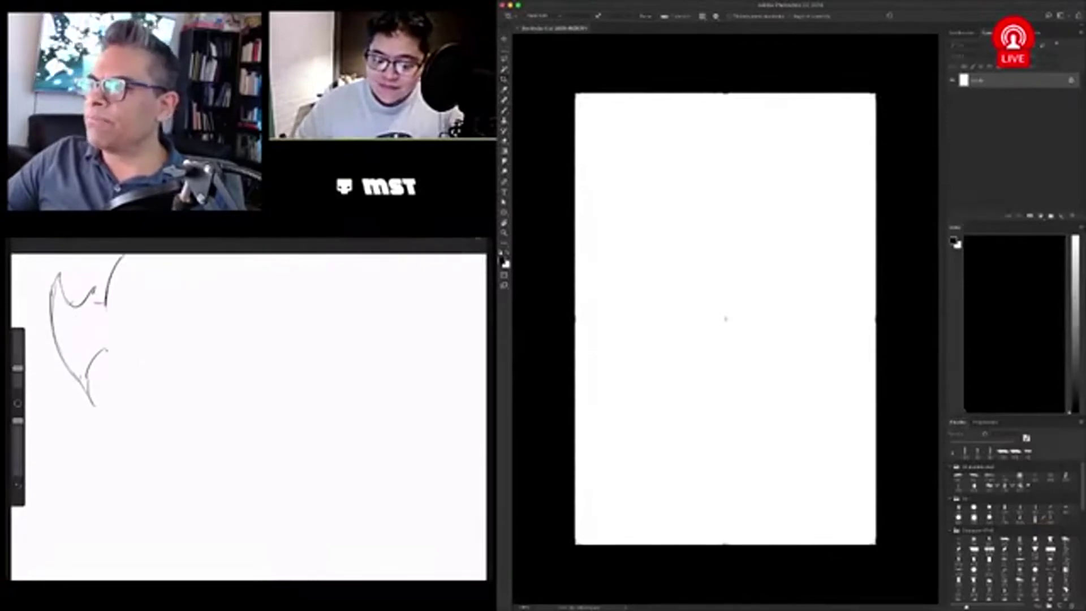
key("c")
mouse_move(726, 544)
left_mouse_down()
mouse_move(725, 438)
mouse_move(725, 542)
left_mouse_up()
key("Return")
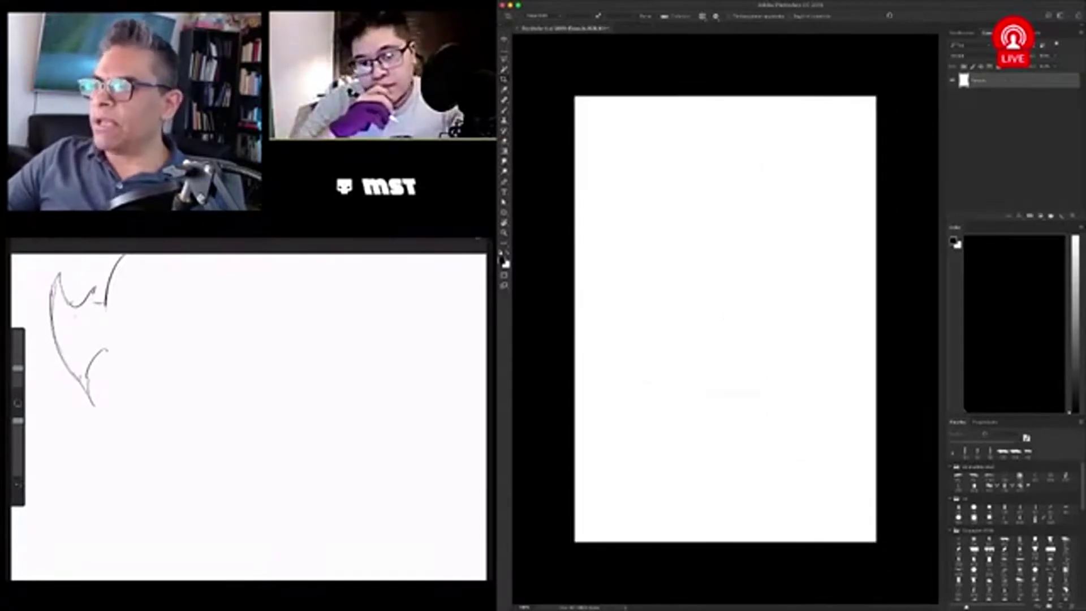
key("z")
key("ctrl+0")
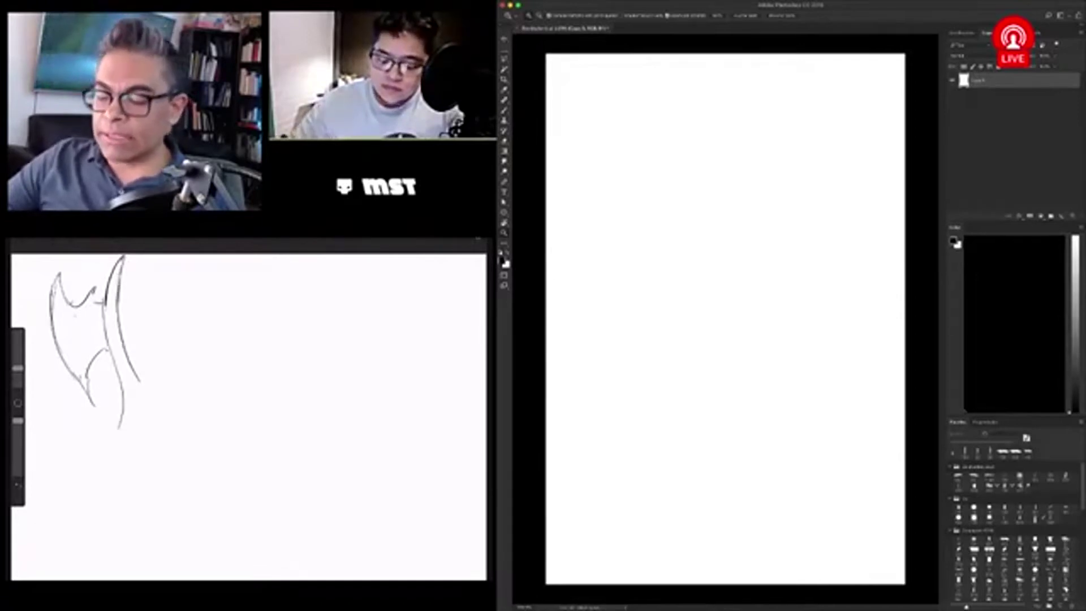
Step: Add a new empty layer above the background for painting
key("v")
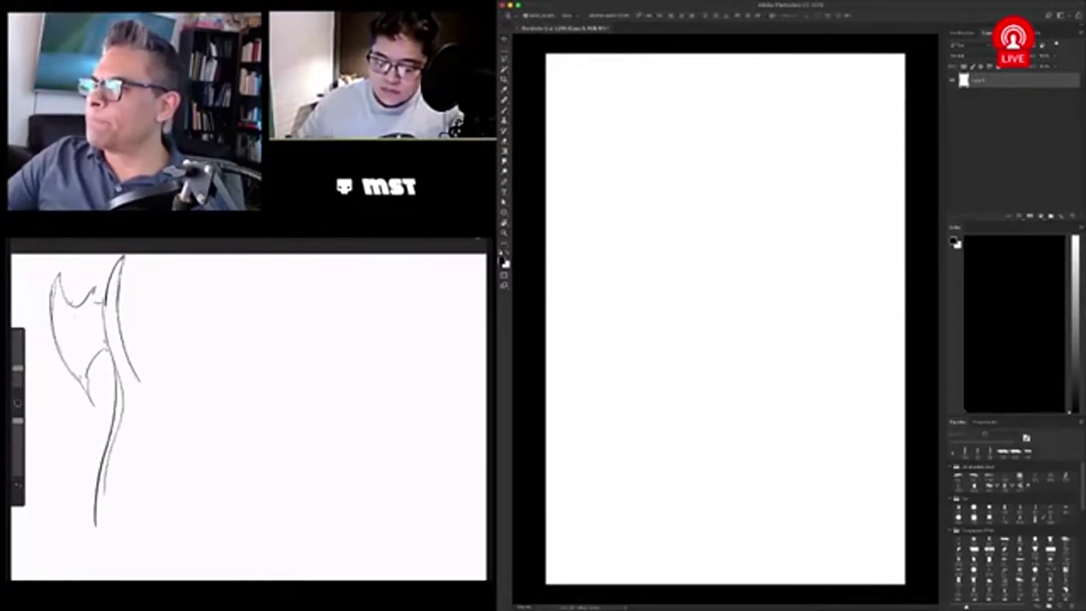
key("ctrl+shift+alt+n")
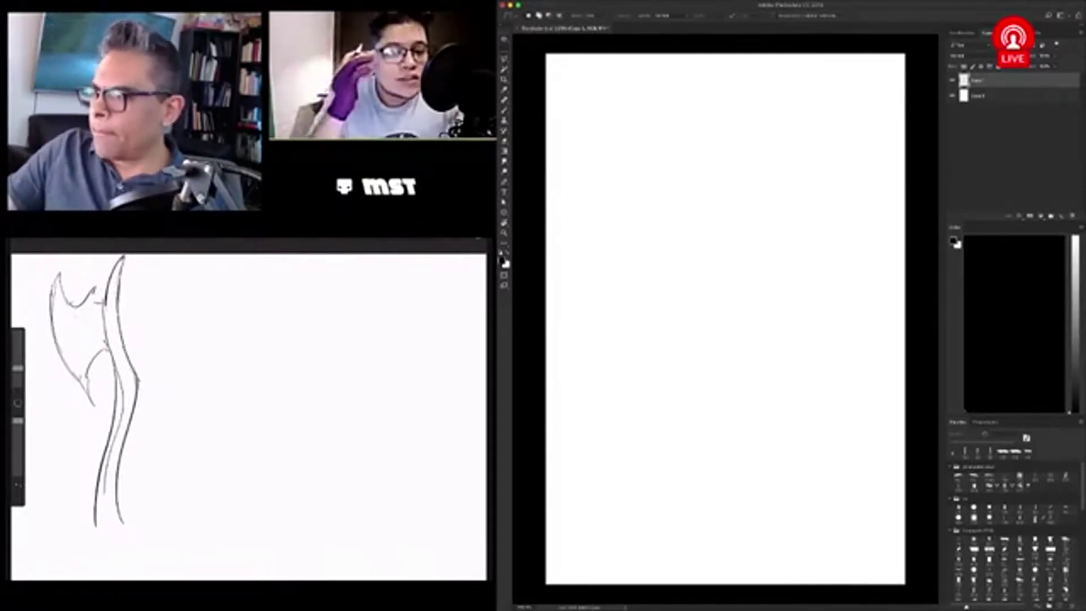
key("m")
key("b")
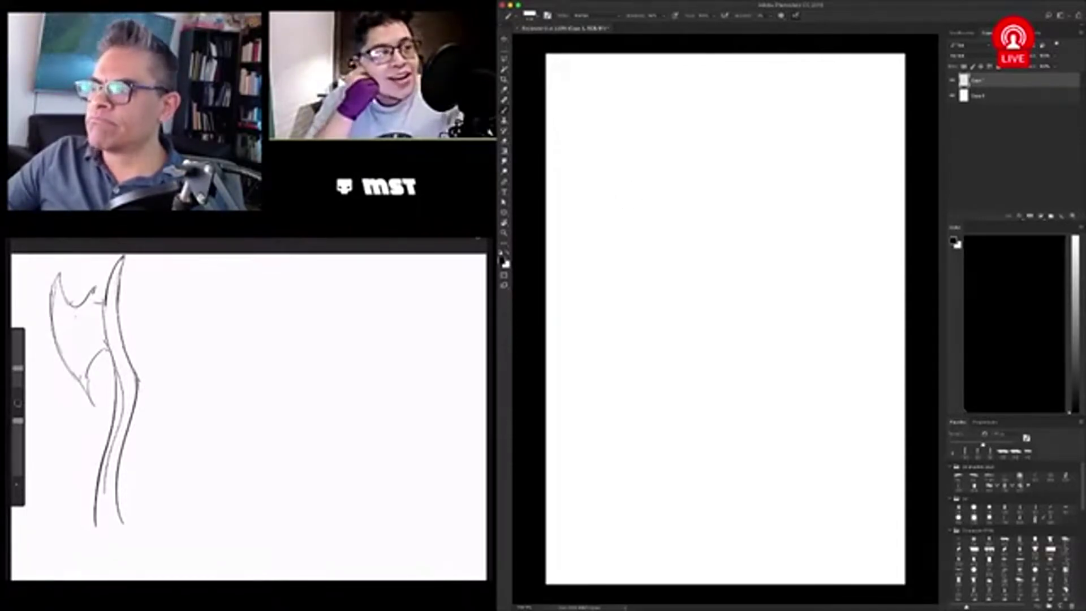
Step: Paint the gun's long black horizontal body, undoing one stray stroke
left_click(613, 204)
mouse_move(620, 204)
left_mouse_down()
mouse_move(676, 205)
mouse_move(601, 210)
left_mouse_up()
key("ctrl+z")
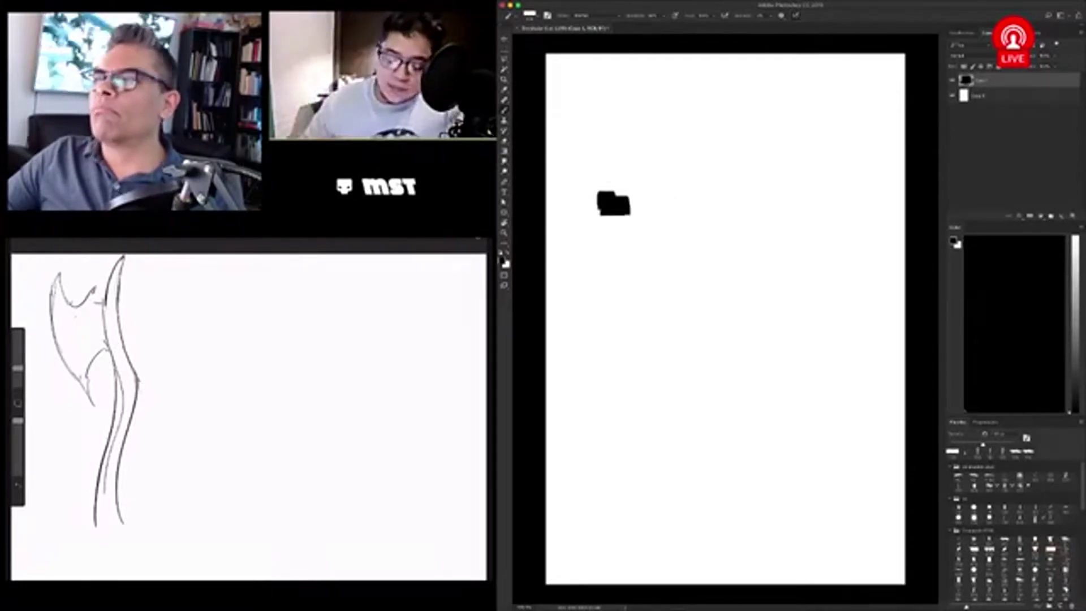
left_click_drag(627, 203, 621, 219)
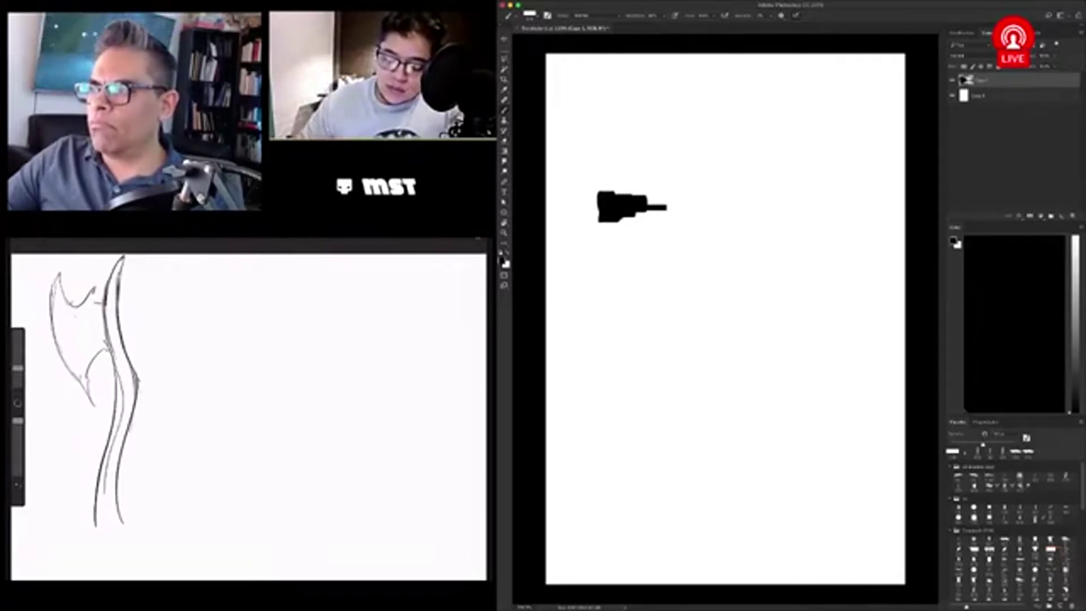
mouse_move(651, 198)
left_mouse_down()
mouse_move(728, 196)
mouse_move(735, 206)
mouse_move(662, 216)
left_mouse_up()
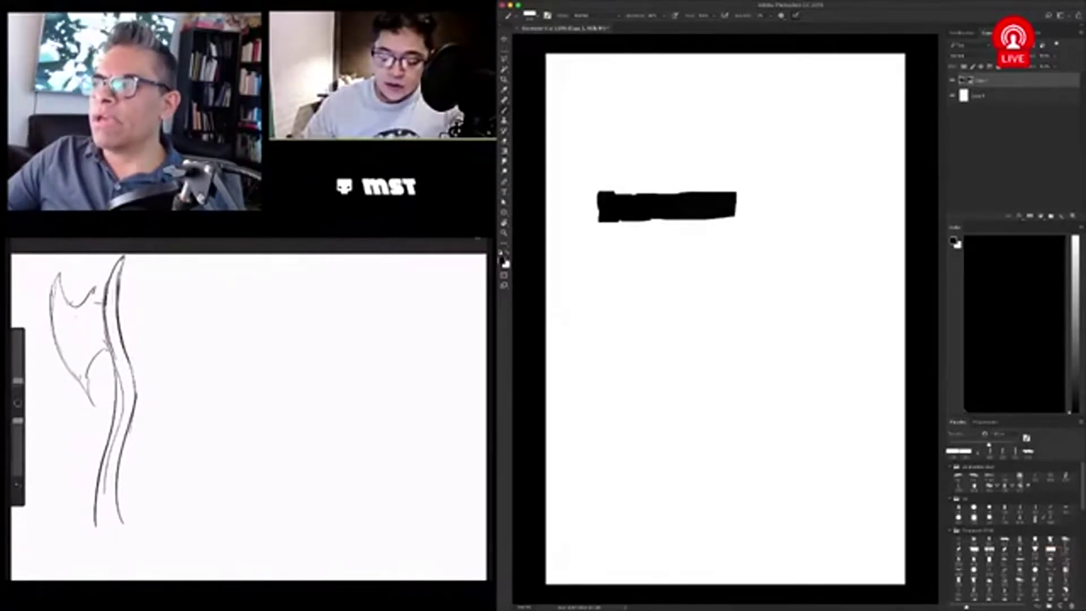
left_click_drag(730, 198, 739, 201)
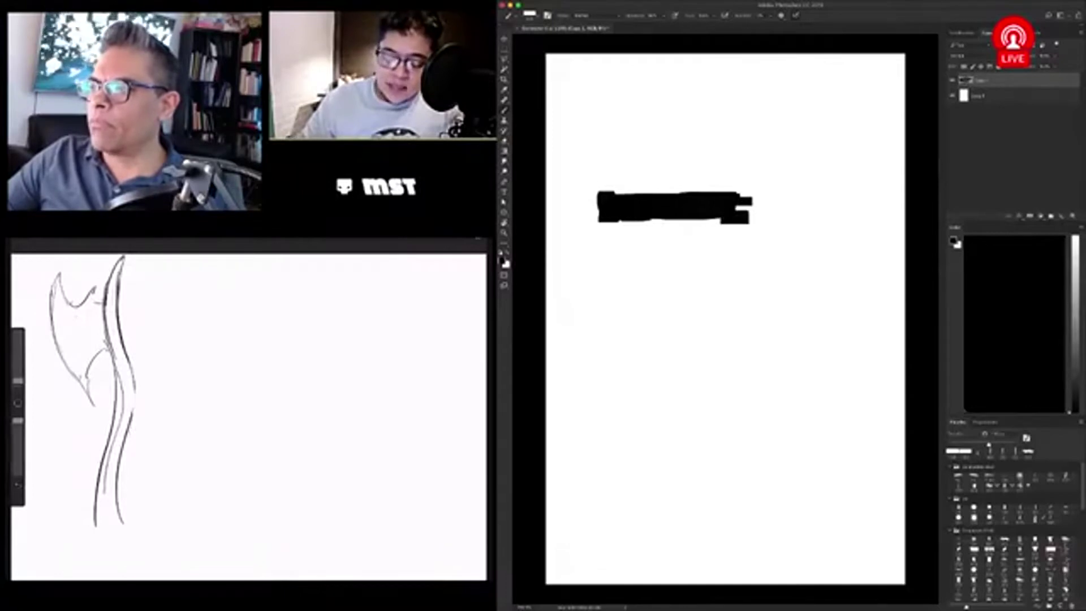
mouse_move(637, 220)
left_mouse_down()
mouse_move(722, 222)
mouse_move(757, 199)
mouse_move(766, 212)
mouse_move(798, 199)
left_mouse_up()
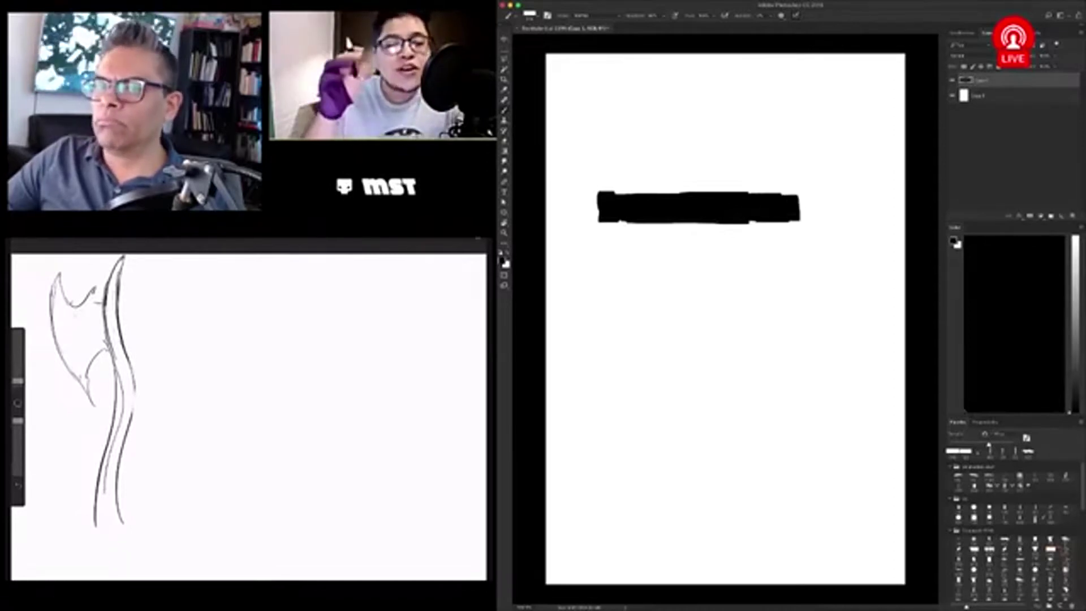
Step: Paint a slanted black grip joined under the gun body
scroll(725, 318, "up", 1)
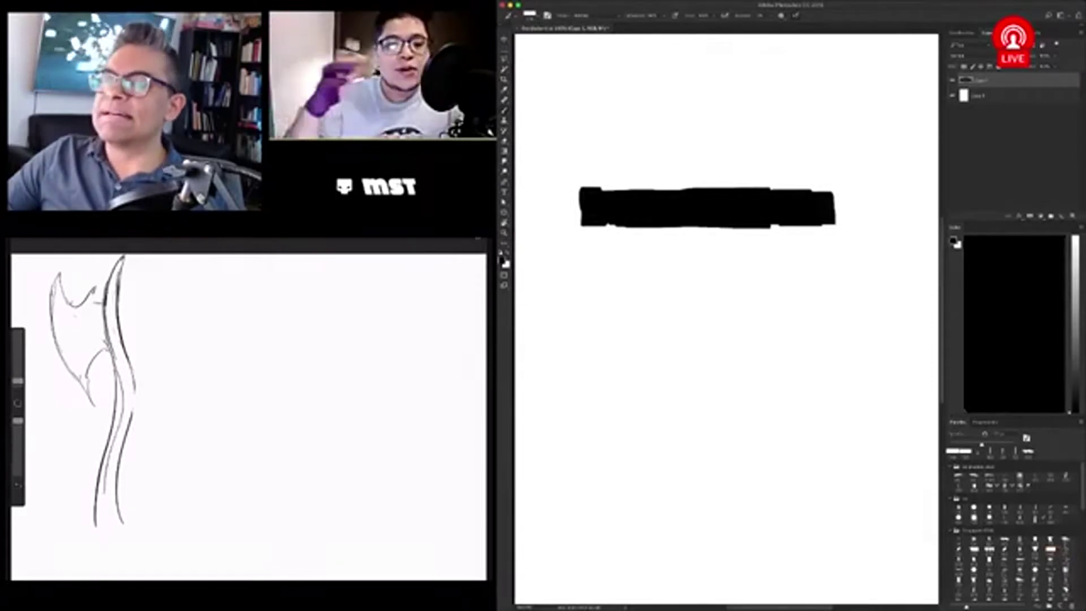
left_click_drag(668, 229, 625, 269)
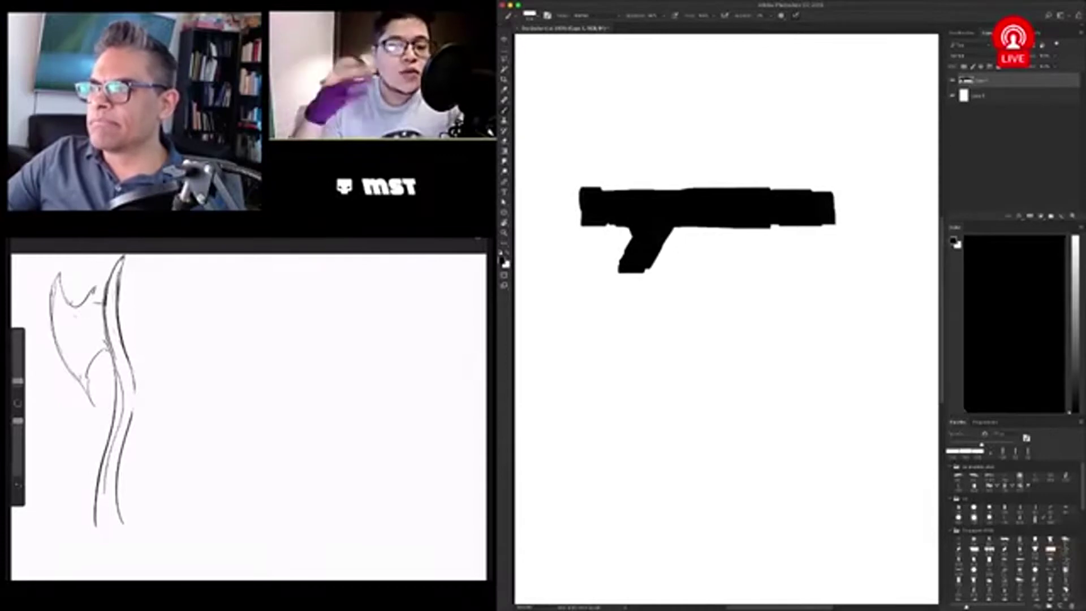
left_click_drag(685, 228, 671, 235)
Step: Raise a strip along the gun's top edge and extend its rear end left
left_click_drag(653, 187, 773, 186)
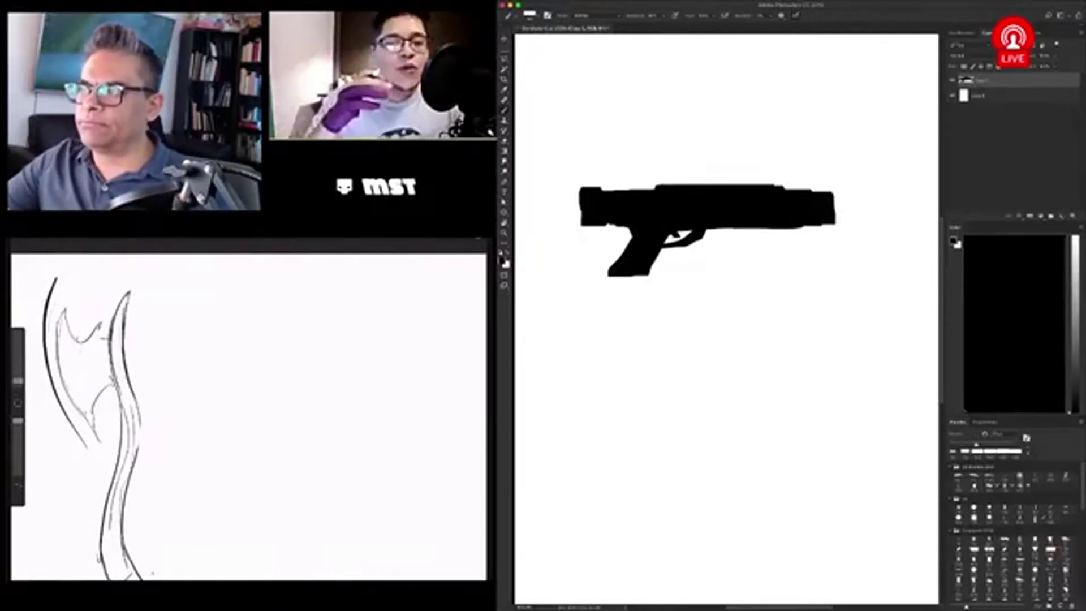
mouse_move(645, 182)
left_mouse_down()
mouse_move(821, 184)
mouse_move(820, 174)
mouse_move(825, 189)
left_mouse_up()
left_click_drag(581, 193, 558, 194)
left_click_drag(557, 195, 566, 218)
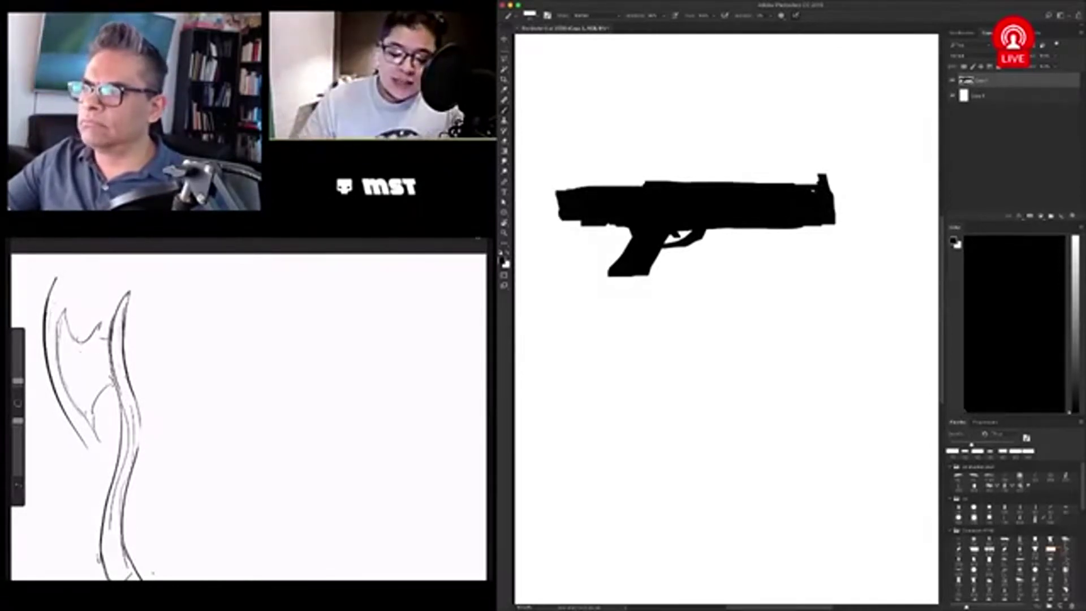
Step: Move the gun's grip further left under the body
key("m")
key("v")
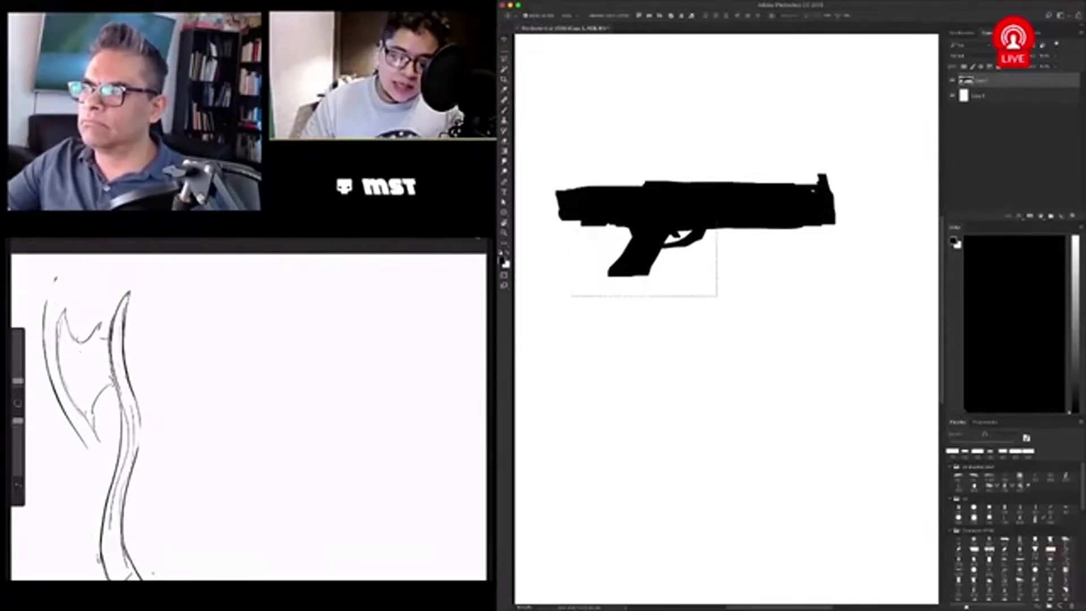
left_click_drag(639, 255, 599, 255)
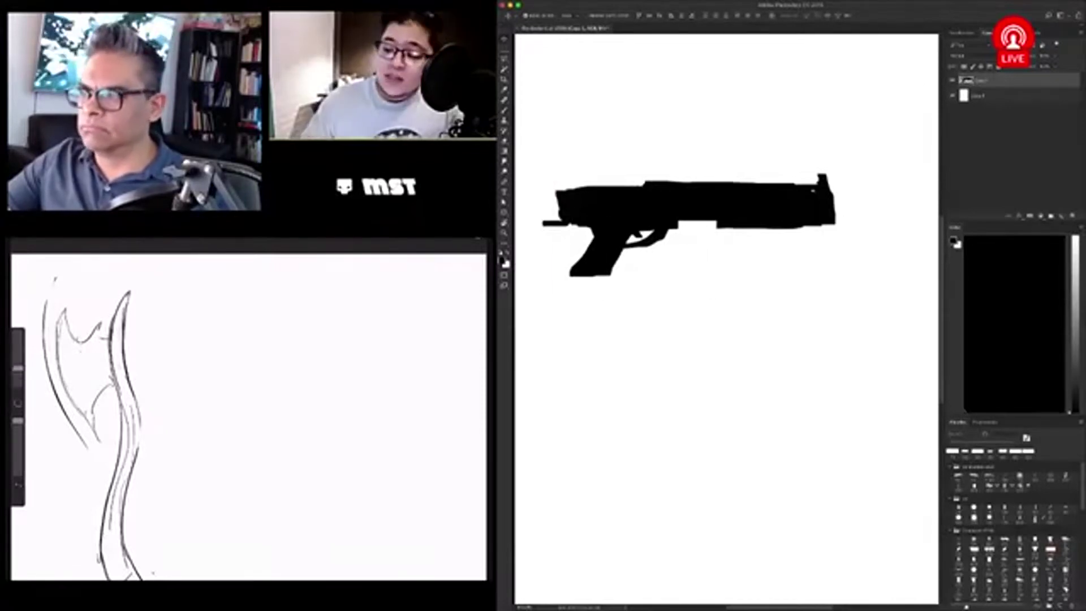
key("b")
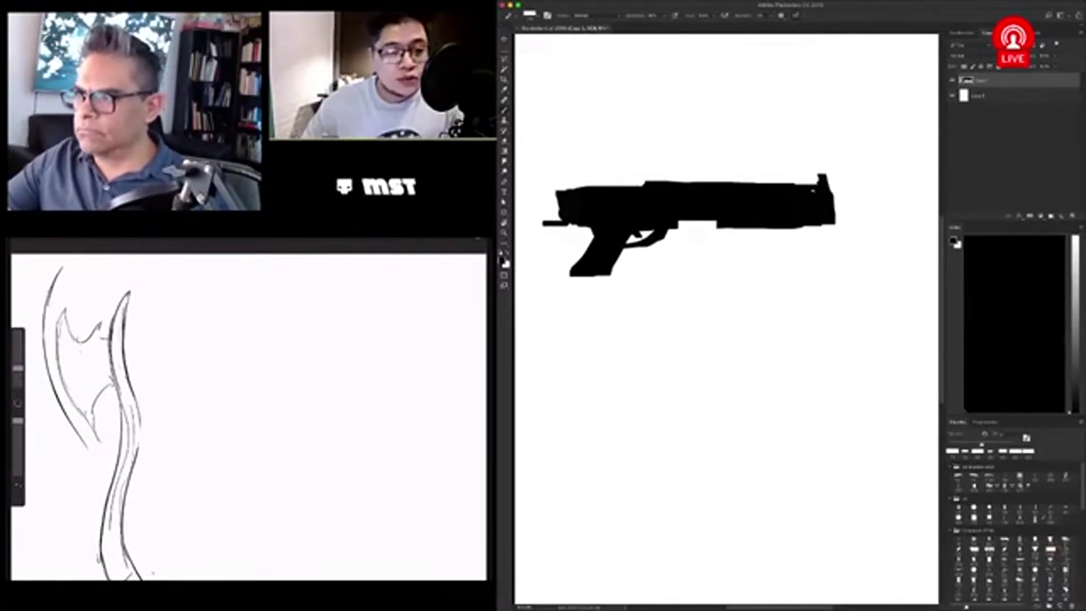
Step: Fill the body's underside, raise the top edge, and thicken the barrel's right end
mouse_move(686, 225)
left_mouse_down()
mouse_move(743, 228)
mouse_move(705, 230)
left_mouse_up()
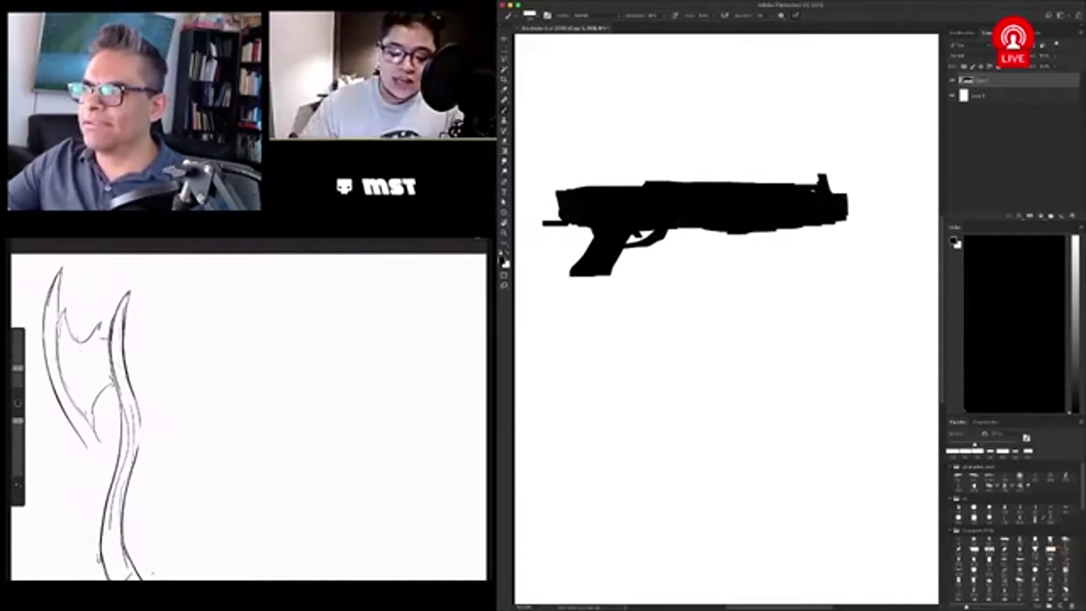
mouse_move(710, 181)
left_mouse_down()
mouse_move(770, 180)
mouse_move(850, 222)
mouse_move(714, 232)
left_mouse_up()
left_click_drag(854, 222, 716, 233)
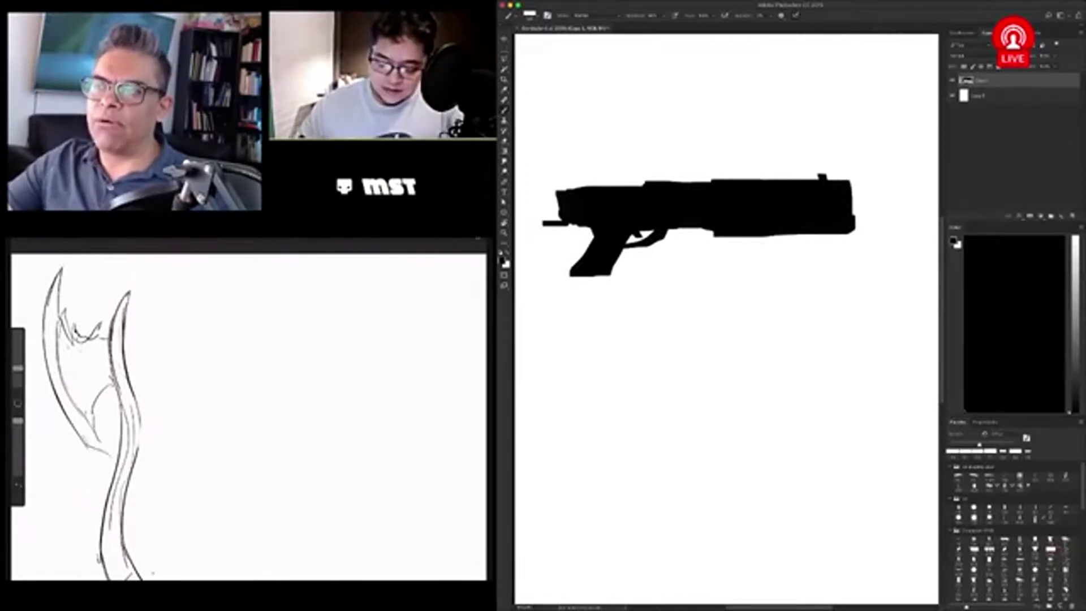
left_click_drag(854, 182, 855, 224)
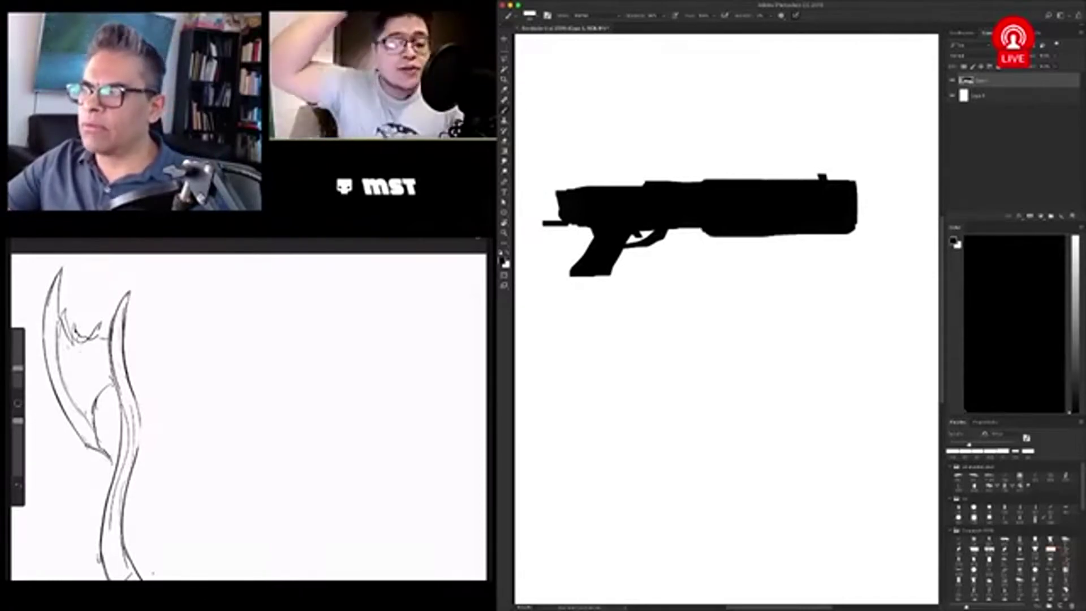
key("v")
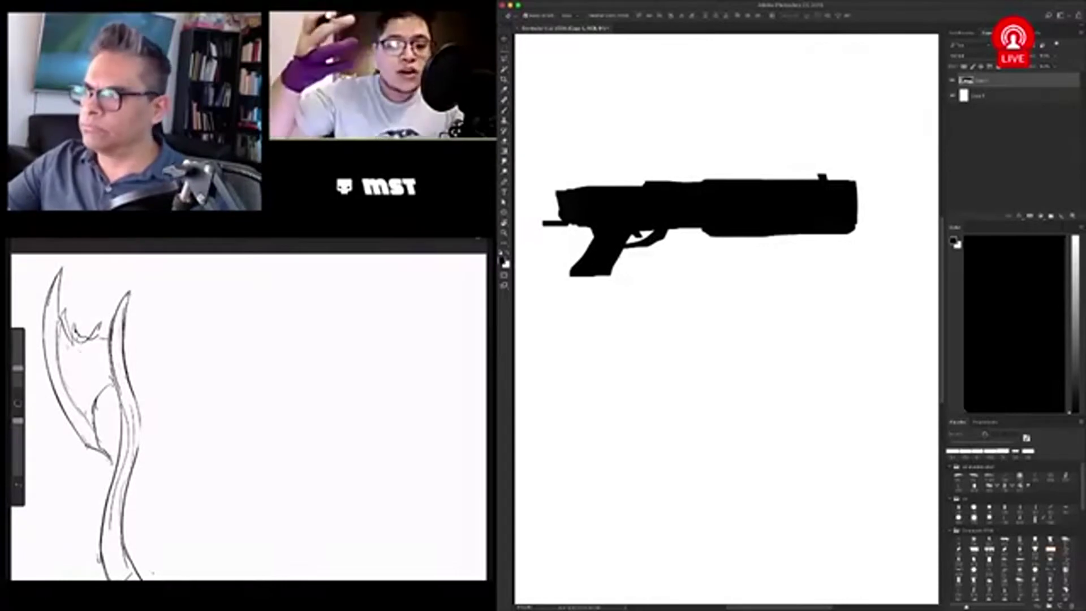
Step: Duplicate the gun silhouette and place the copy below the original
key("alt+bracketleft")
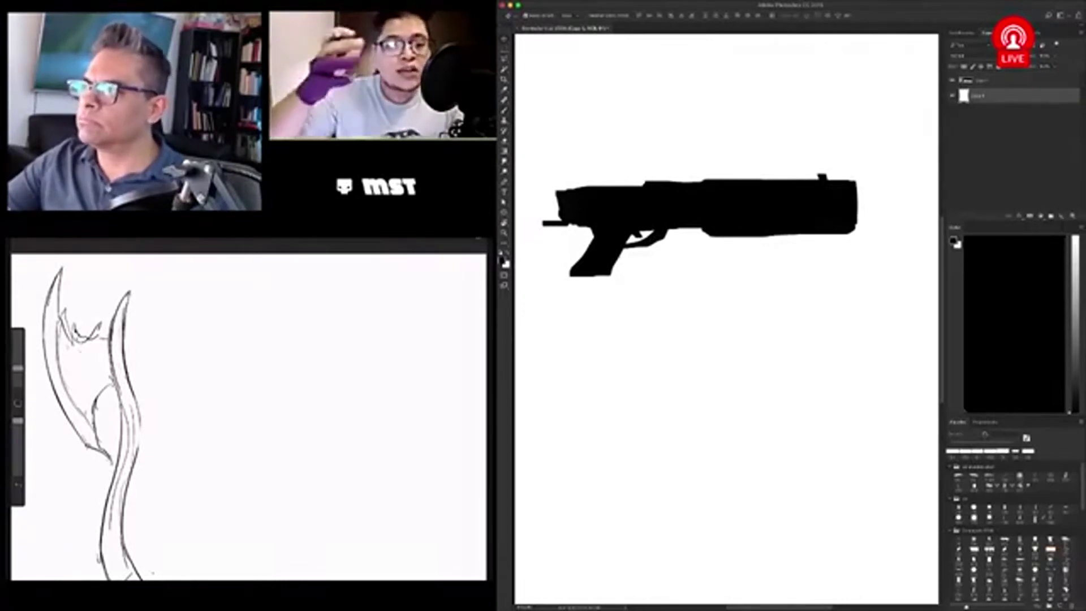
left_click_drag(701, 209, 726, 147)
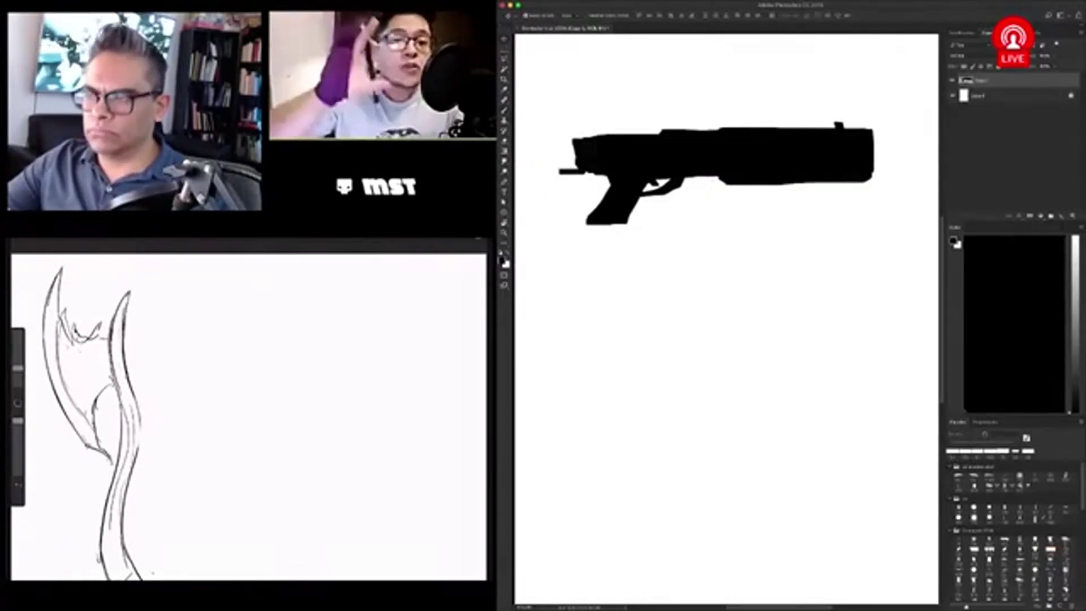
left_click_drag(727, 198, 726, 263)
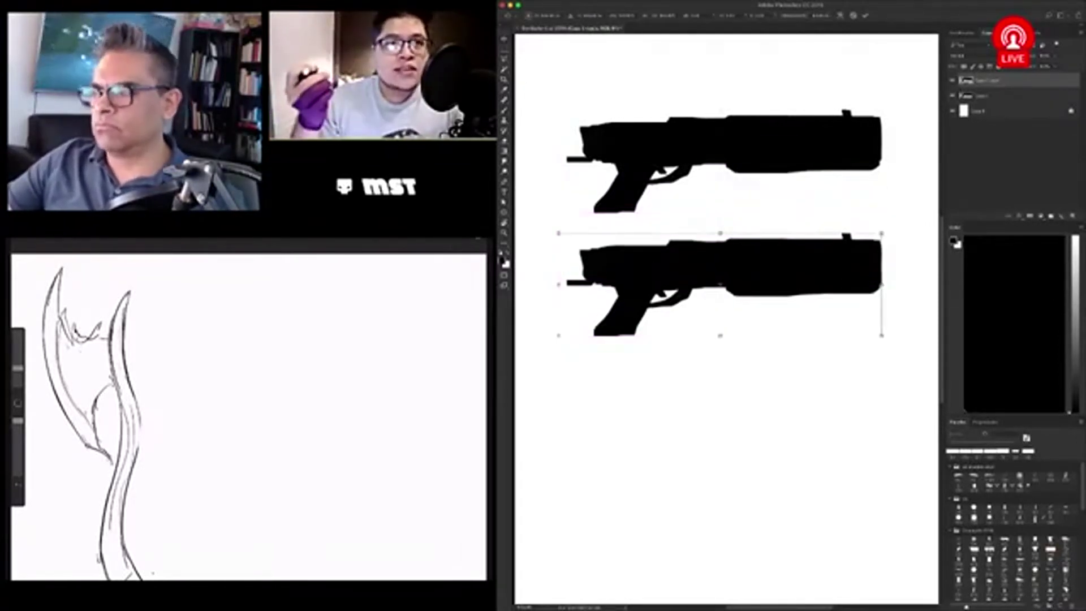
key("Return")
Step: Paint a notched top rail on the lower gun, smooth its top slope, extend its muzzle
key("b")
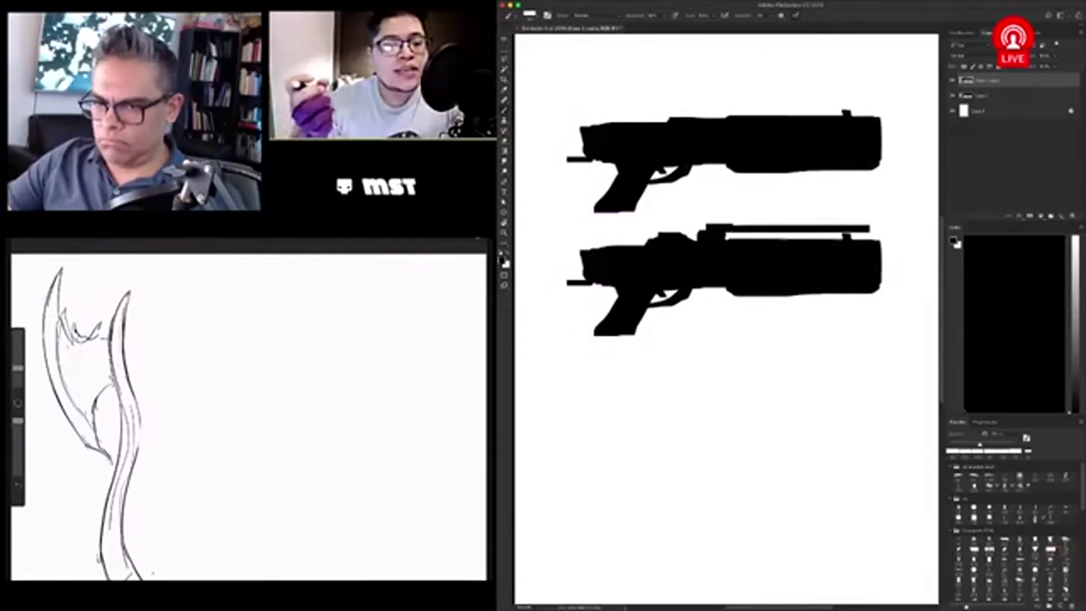
mouse_move(707, 227)
left_mouse_down()
mouse_move(874, 227)
mouse_move(817, 236)
left_mouse_up()
left_click_drag(806, 236, 774, 236)
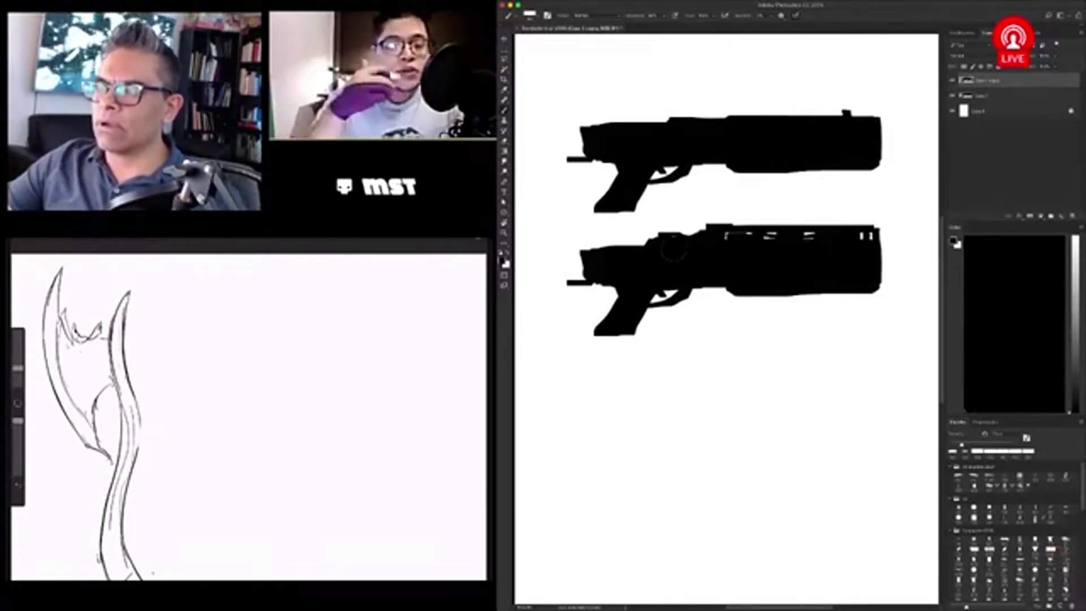
left_click_drag(639, 238, 707, 227)
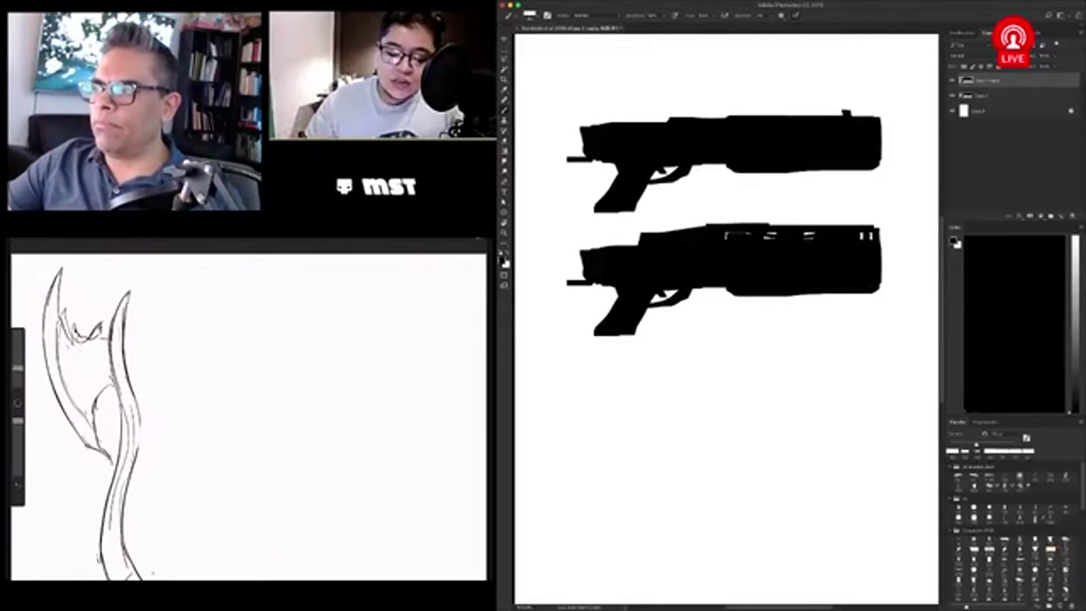
left_click_drag(888, 232, 888, 271)
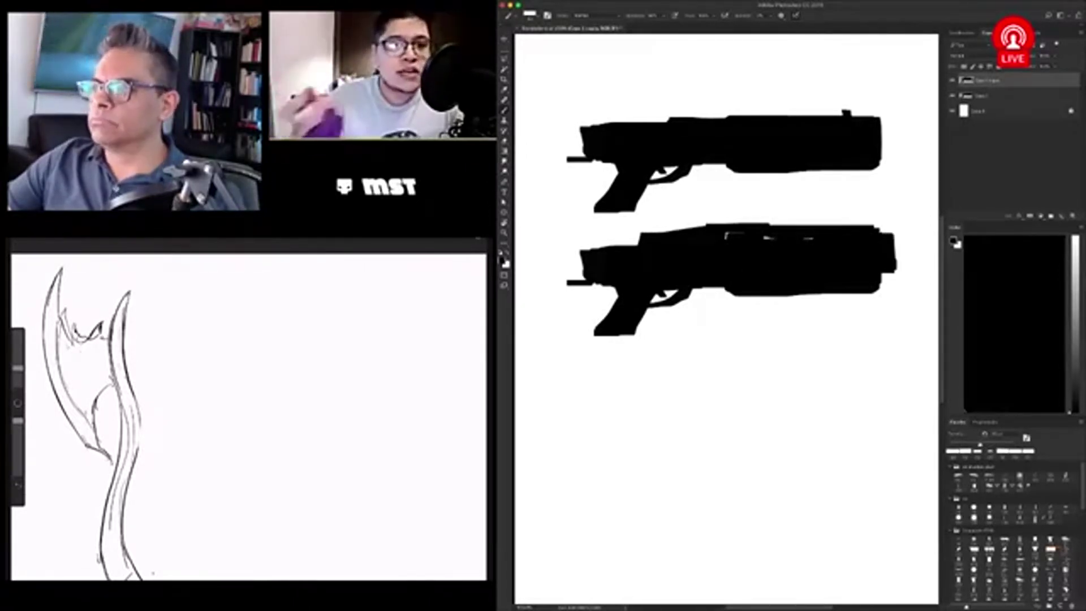
Step: Shrink the lower gun, then stretch its front barrel section to the right
key("ctrl+t")
mouse_move(896, 222)
left_mouse_down()
mouse_move(853, 256)
mouse_move(787, 260)
left_mouse_up()
left_click_drag(673, 298, 668, 289)
key("m")
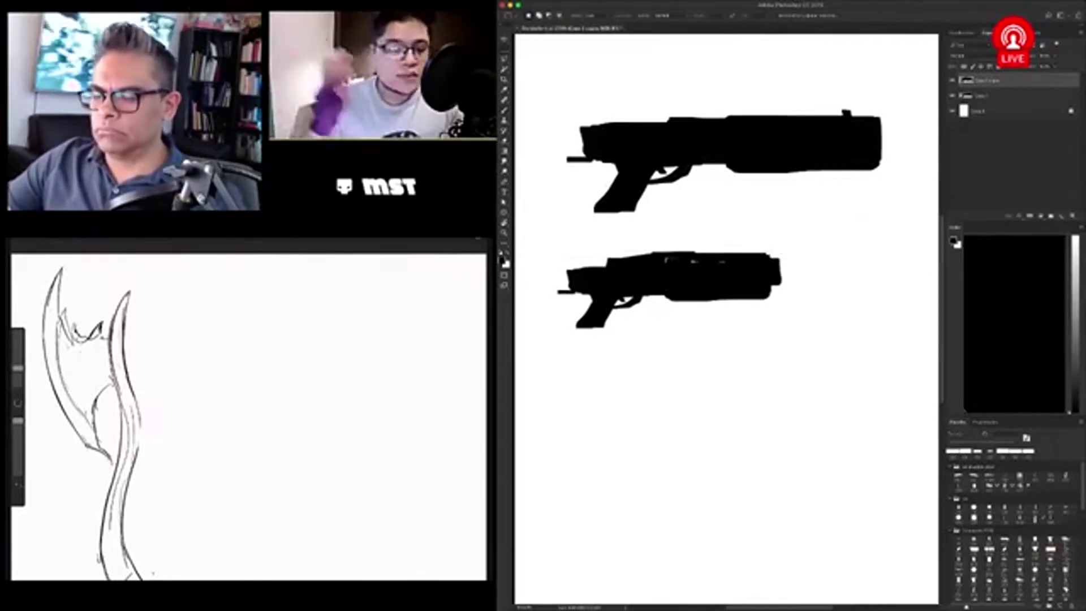
mouse_move(710, 248)
left_mouse_down()
mouse_move(786, 298)
mouse_move(903, 277)
left_mouse_up()
key("ctrl+t")
key("Return")
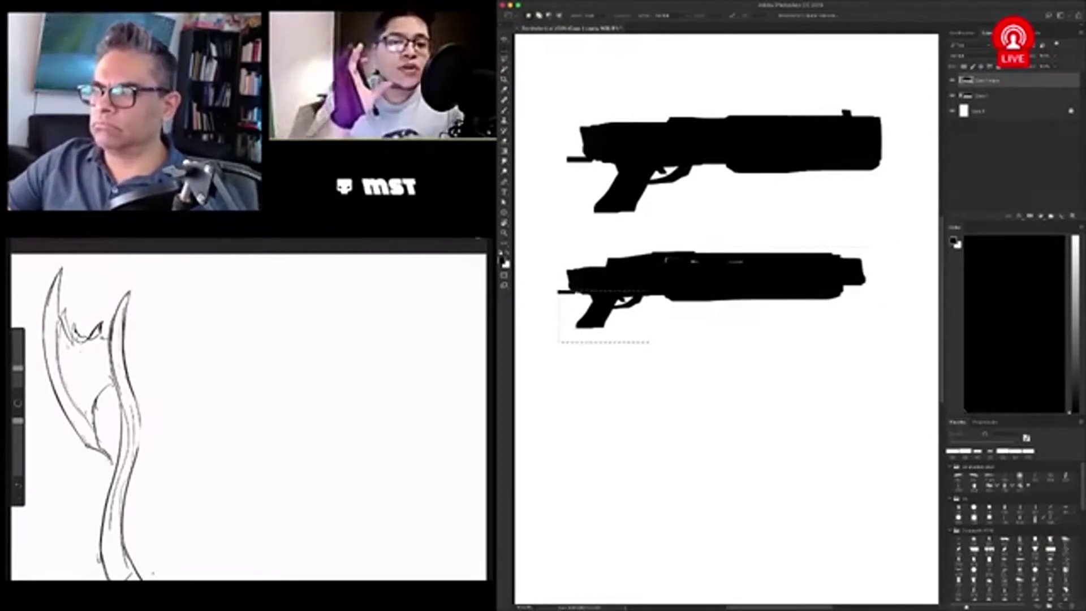
Step: Shift the lower gun's grip to the right
key("v")
left_click_drag(594, 312, 635, 311)
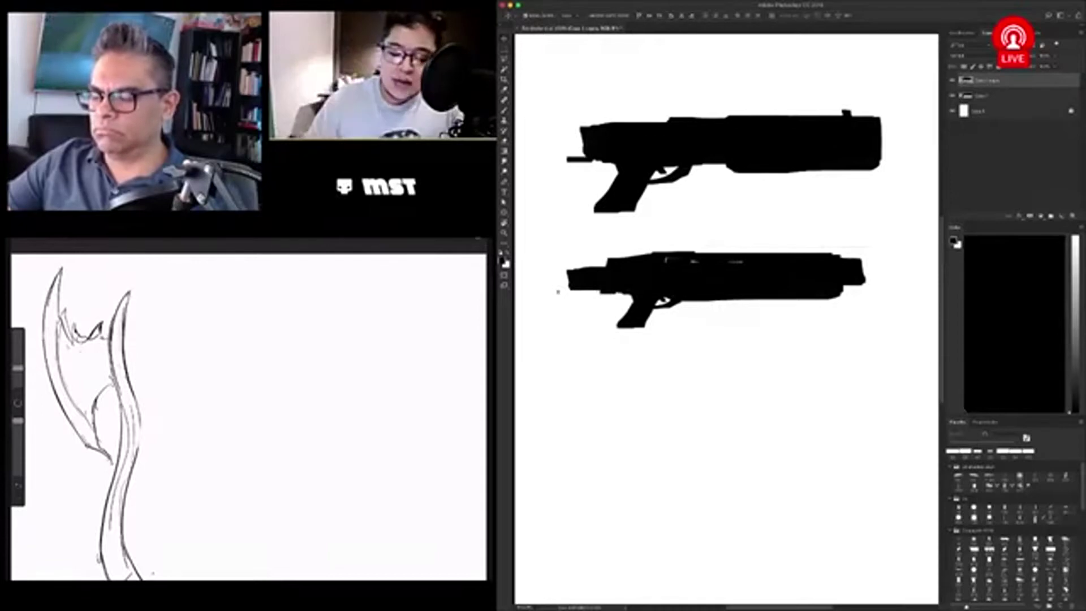
key("b")
Step: Copy a block onto its own layer and place it below the lower gun's barrel
key("l")
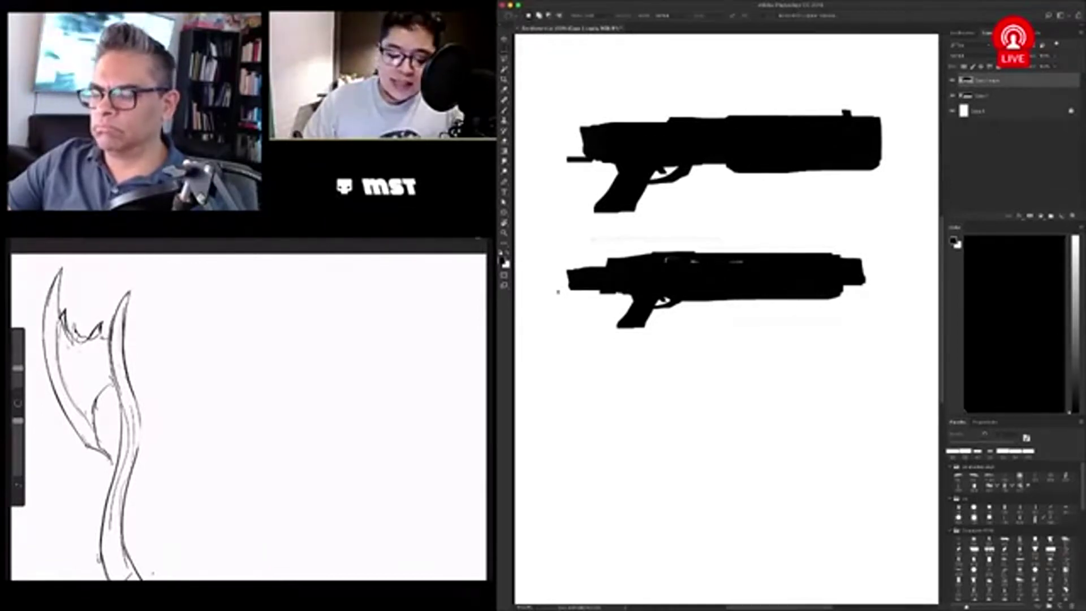
key("ctrl+j")
key("ctrl+t")
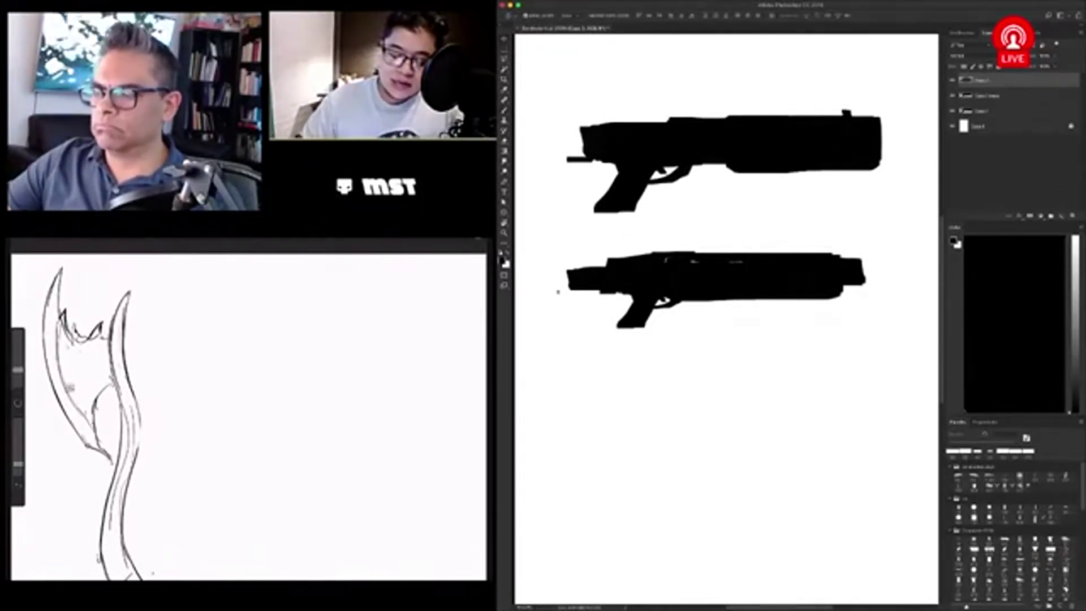
left_click_drag(695, 251, 783, 291)
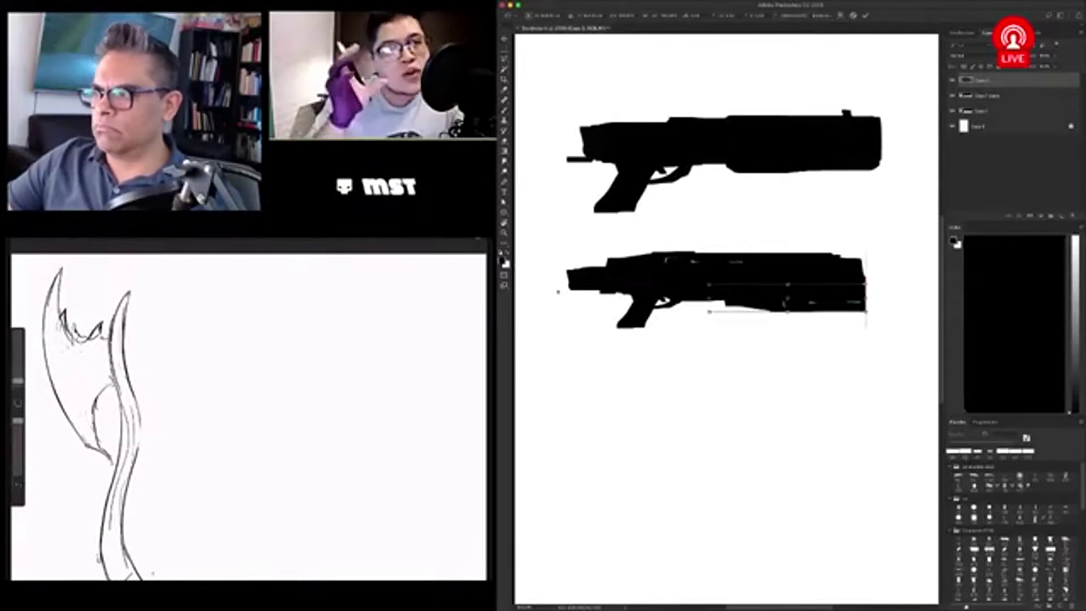
left_click_drag(792, 297, 808, 297)
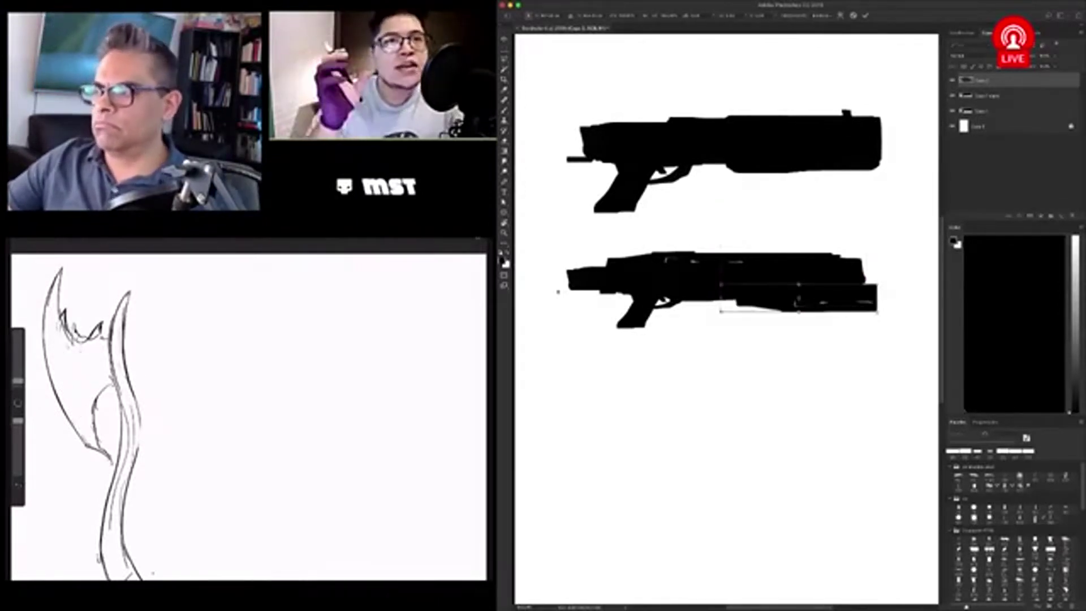
key("Return")
key("b")
scroll(730, 283, "up", 1)
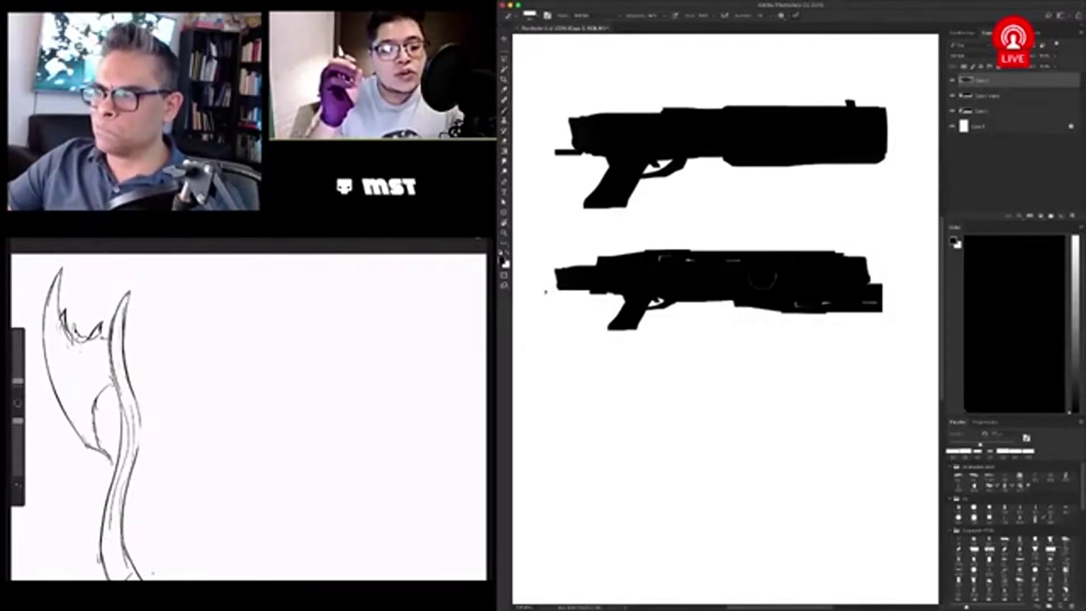
Step: Duplicate a block, raise it atop the lower gun, and flatten its top
key("ctrl+j")
key("v")
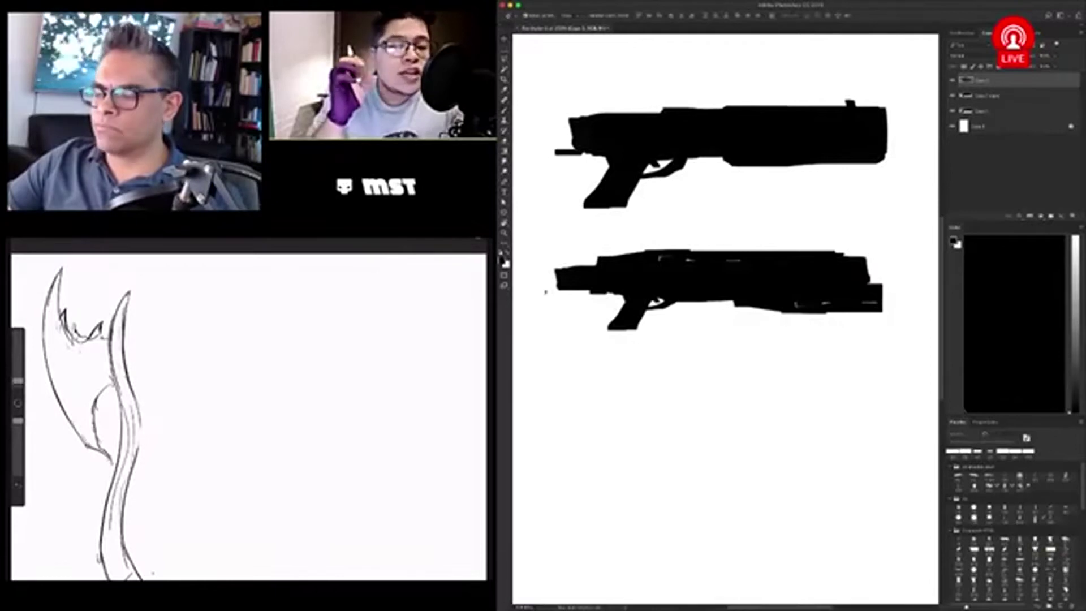
left_click_drag(746, 269, 747, 254)
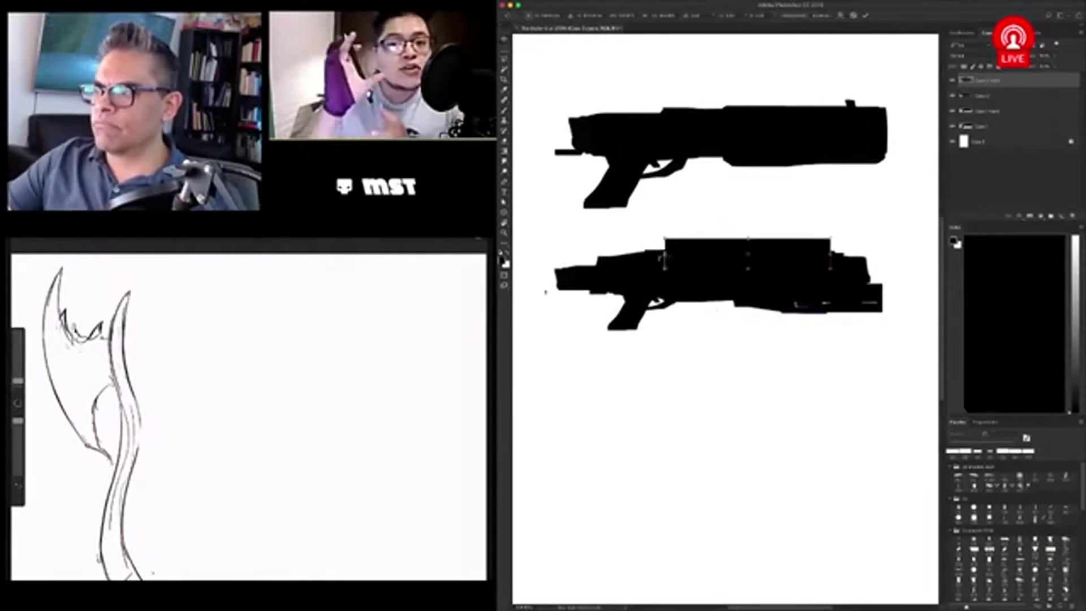
key("ctrl+t")
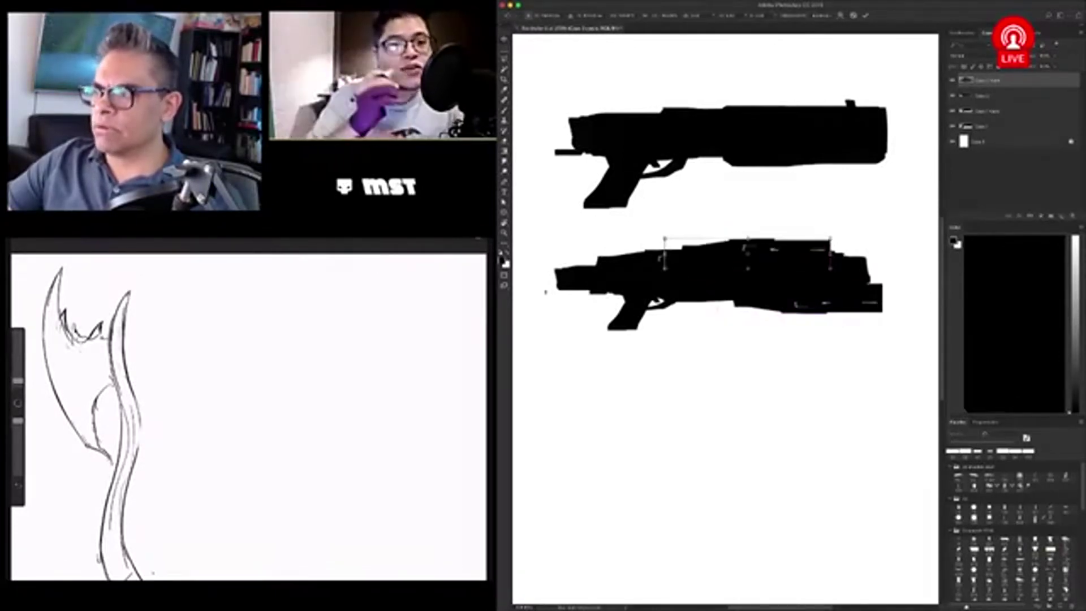
left_click_drag(831, 254, 736, 231)
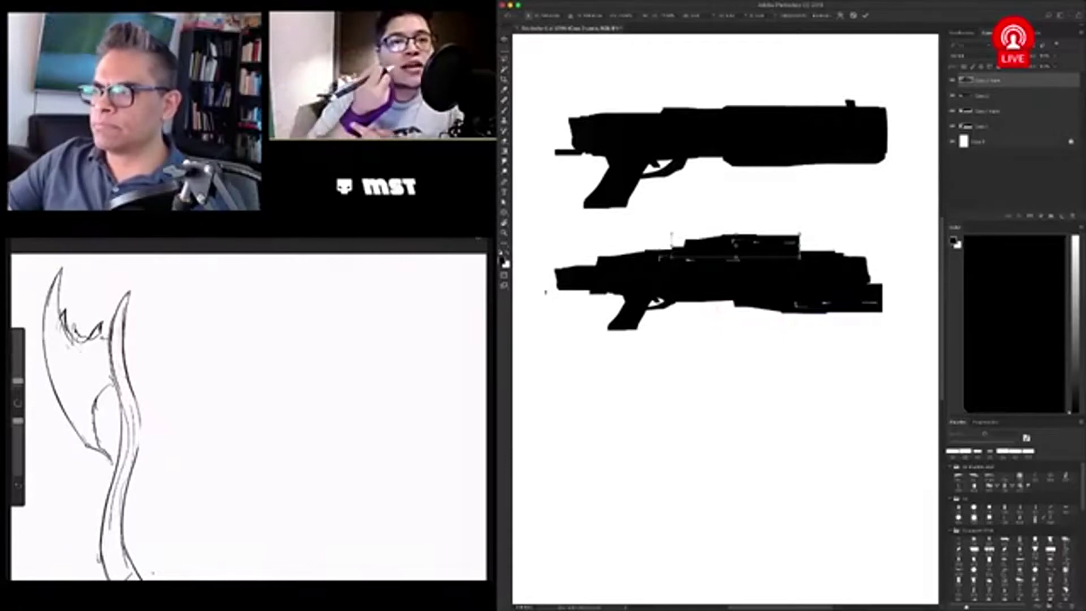
key("Return")
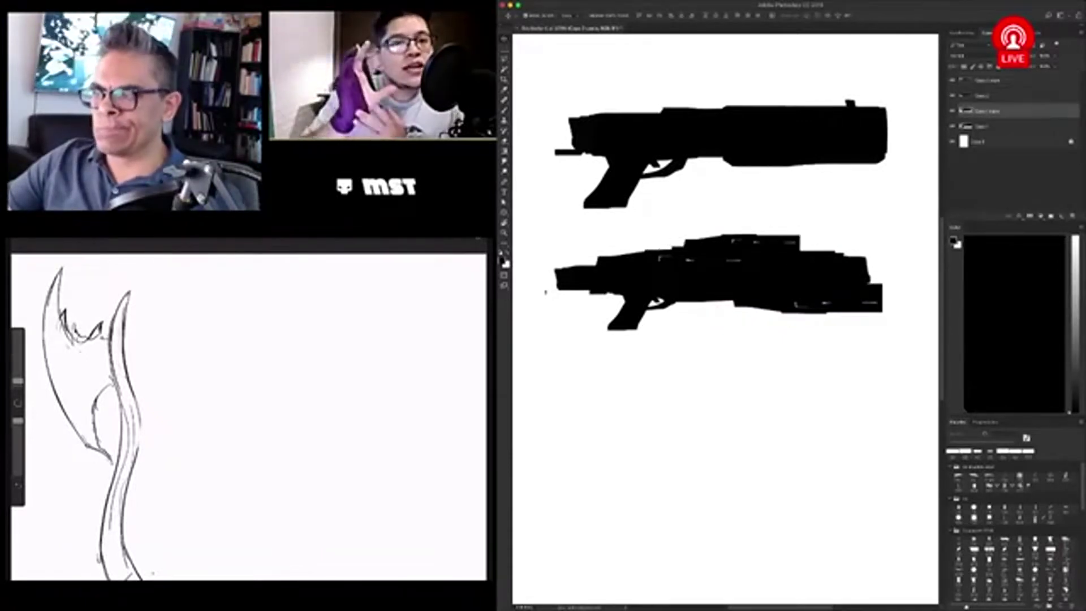
Step: Move the lower gun's grip section further right
key("m")
key("v")
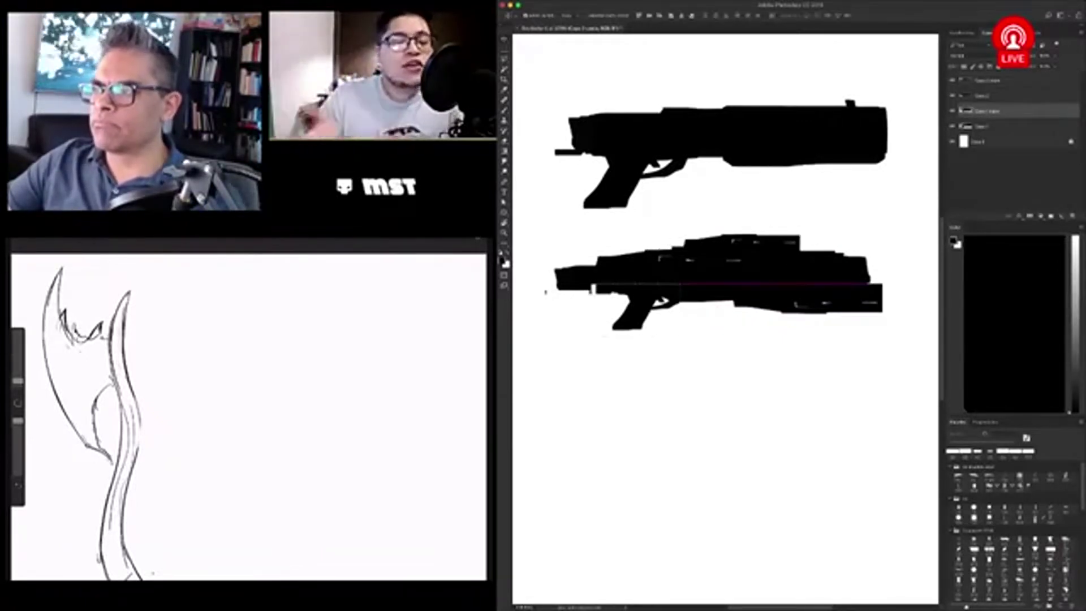
left_click_drag(633, 311, 659, 313)
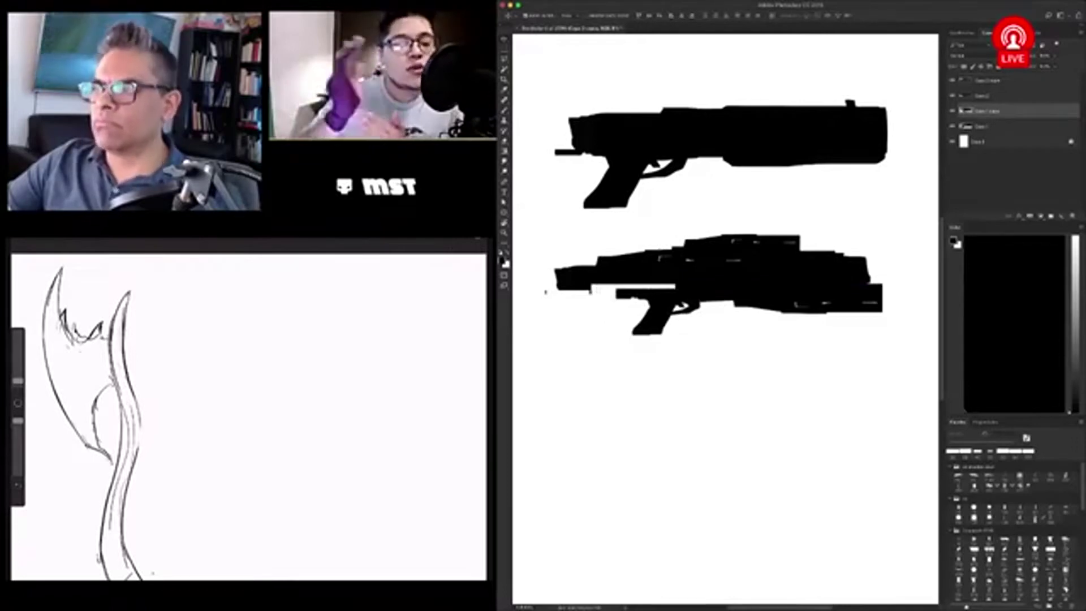
Step: Fill a black rectangle at the lower gun's back end and select all its part layers
key("m")
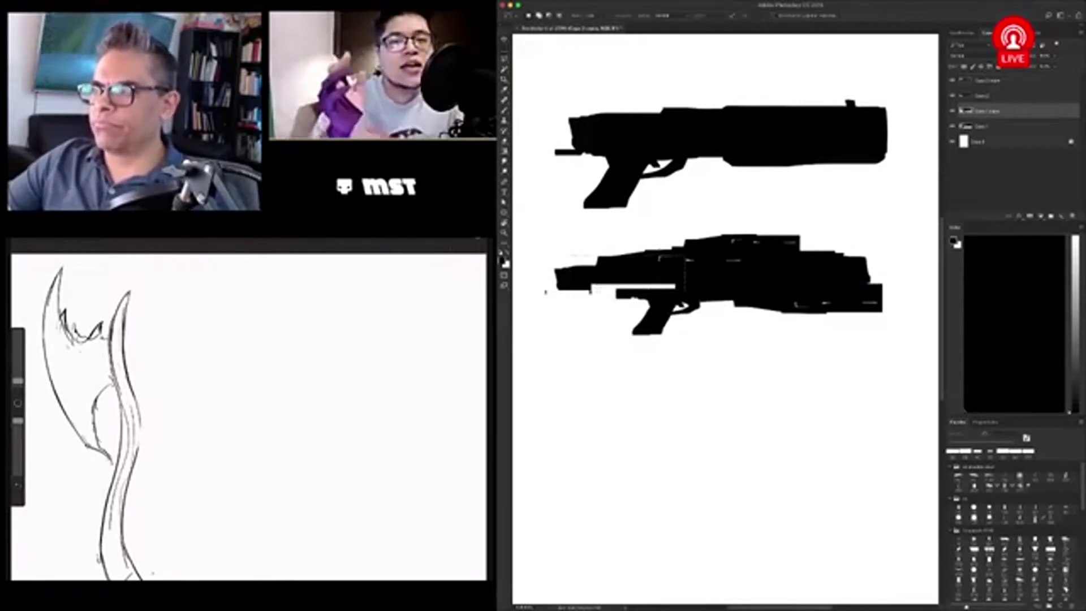
left_click_drag(569, 253, 687, 294)
key("alt+BackSpace")
key("ctrl+d")
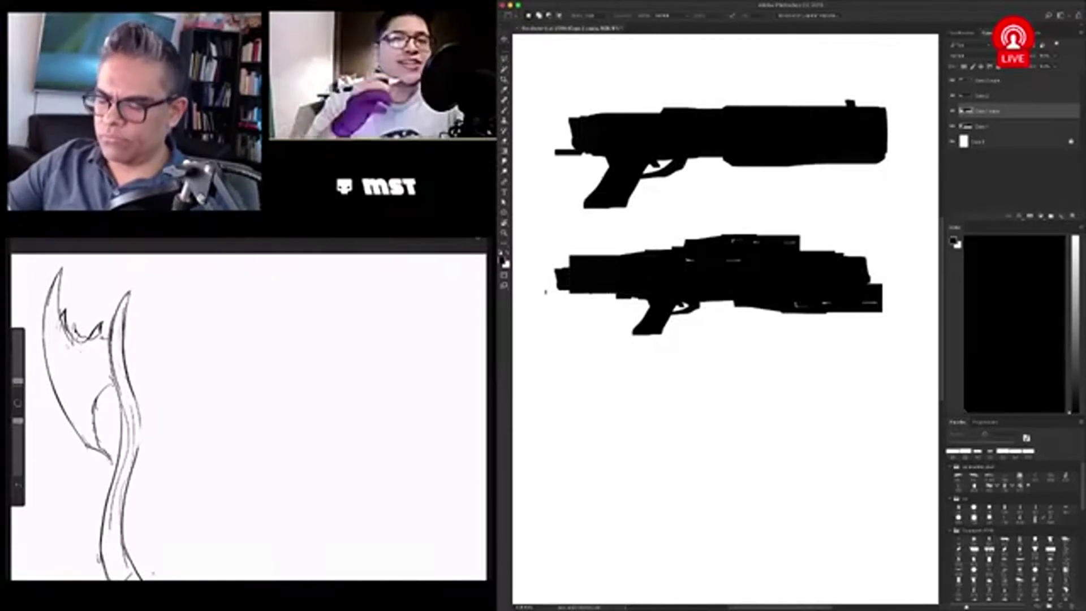
key("v")
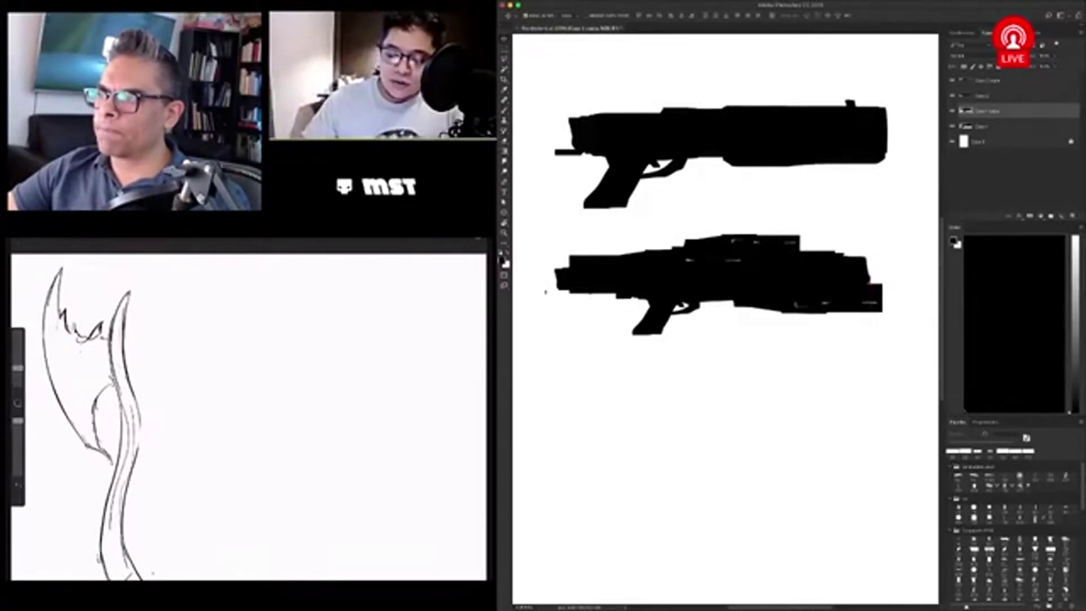
left_click(990, 80, "super")
Step: Merge the lower gun's layers, nudge it, and paint over the gap at its left end
key("super+e")
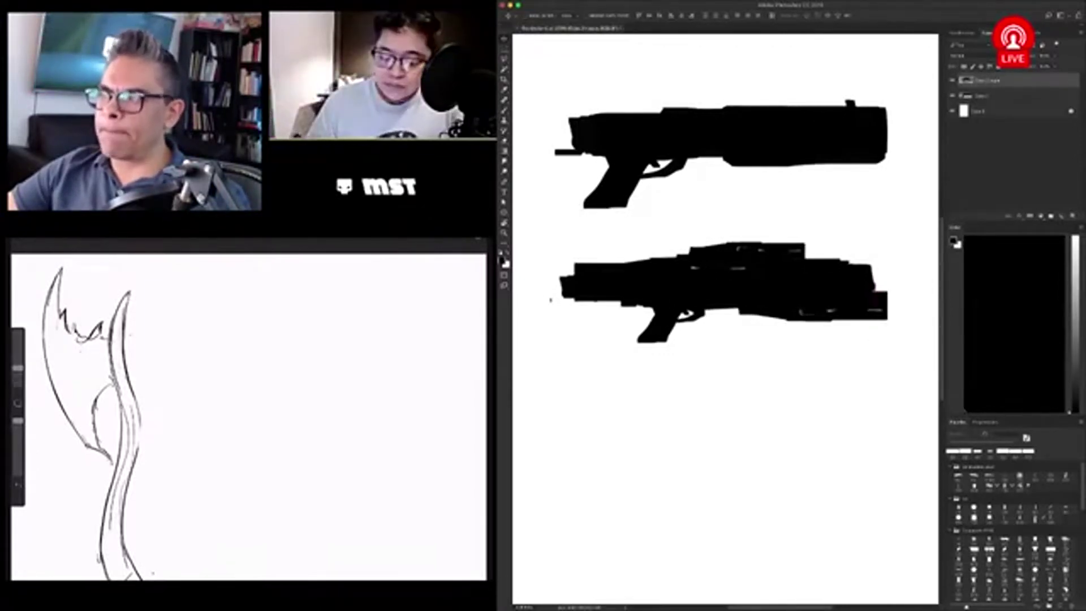
left_click_drag(550, 300, 556, 308)
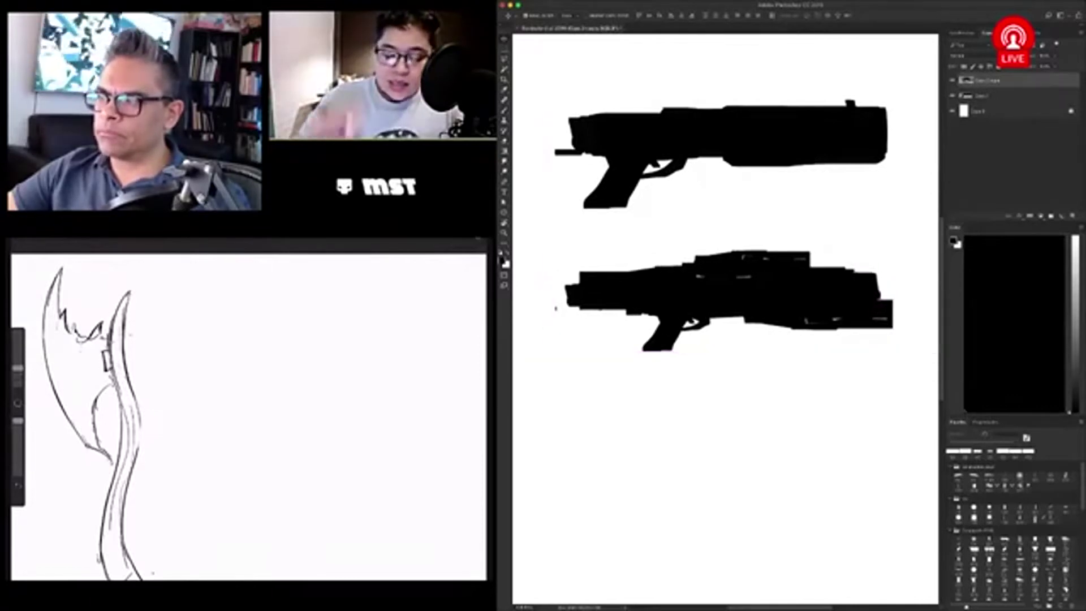
key("b")
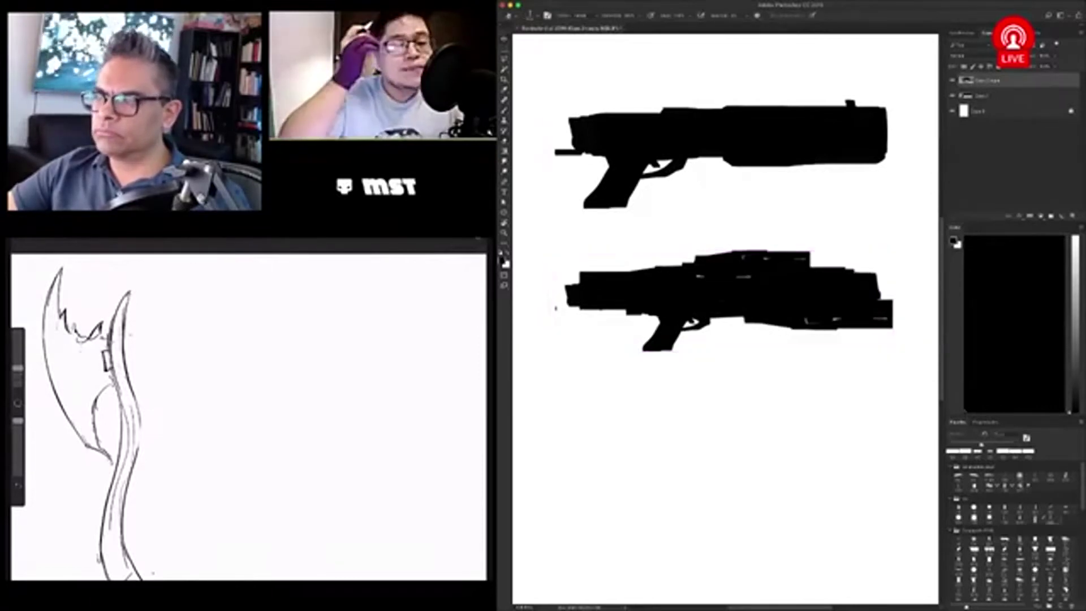
key("bracketleft")
key("bracketleft")
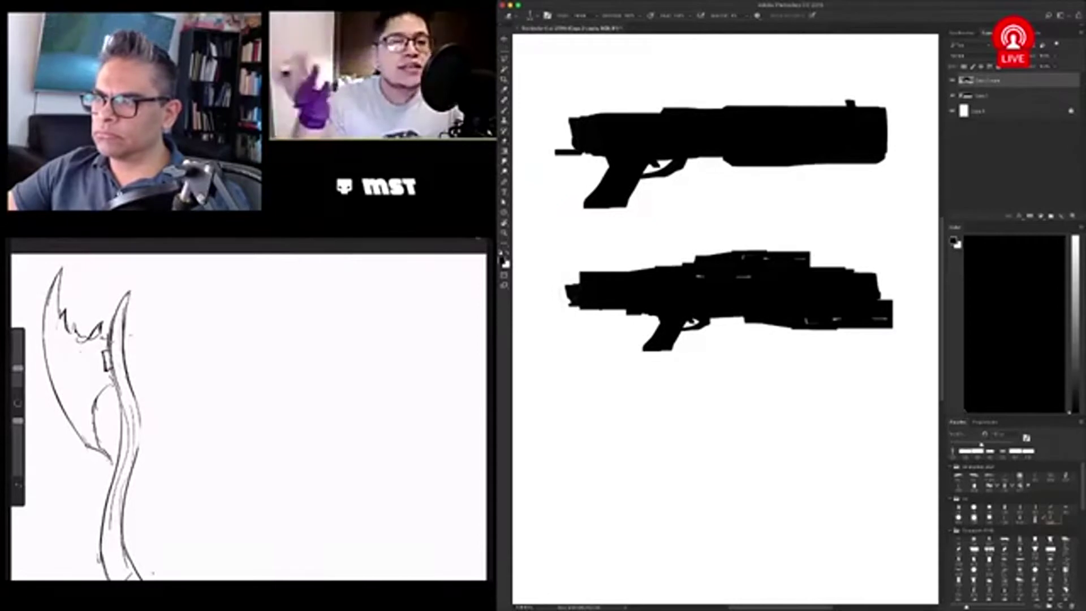
left_click_drag(580, 286, 614, 276)
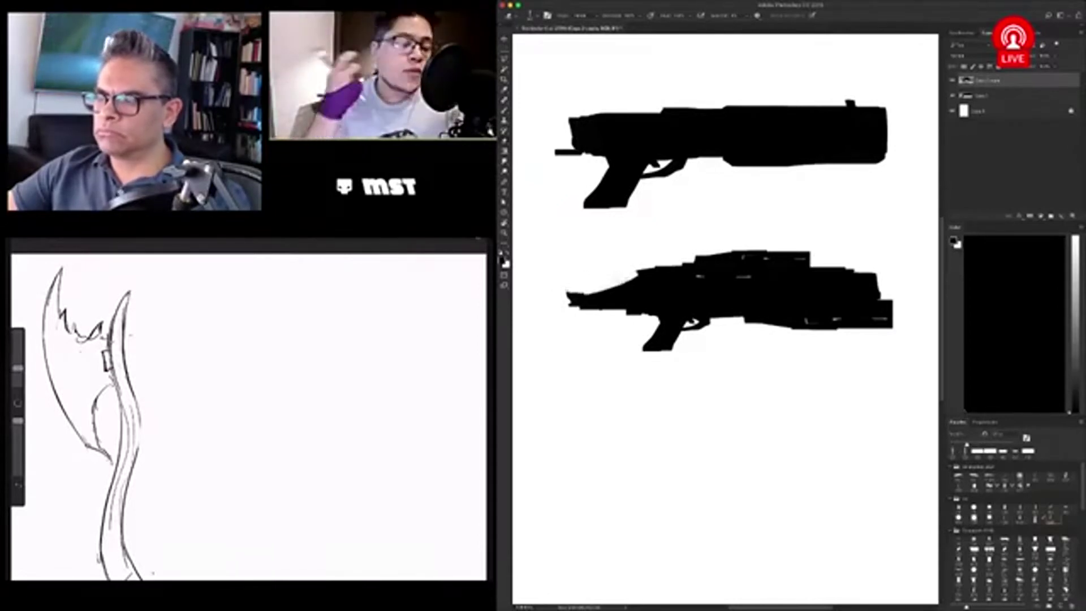
Step: Erase the lower gun's pointed left tip flat and zoom the view out
key("e")
left_click_drag(570, 292, 571, 306)
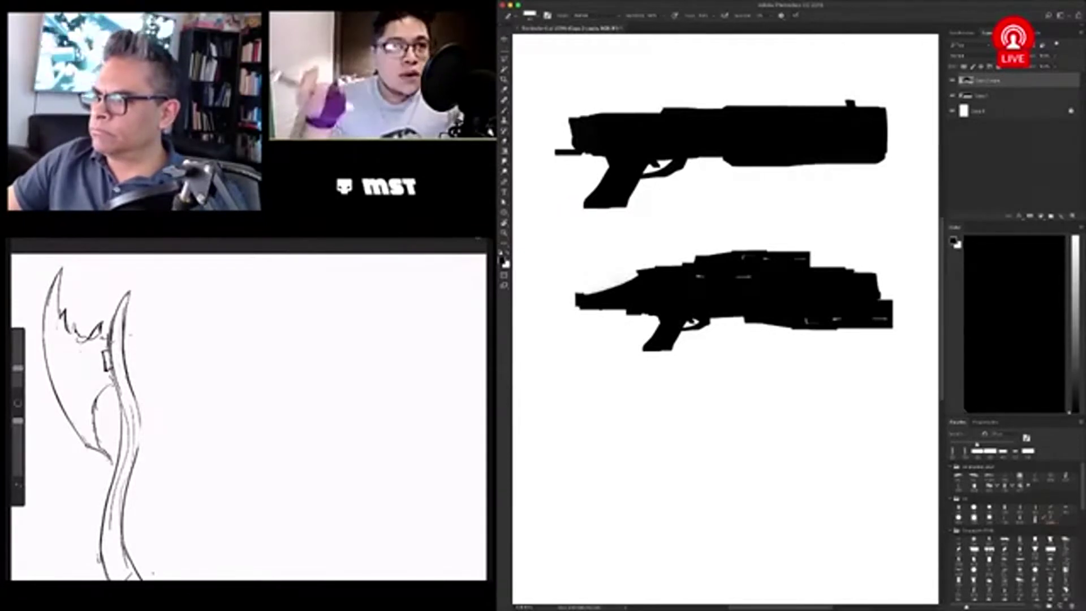
key("b")
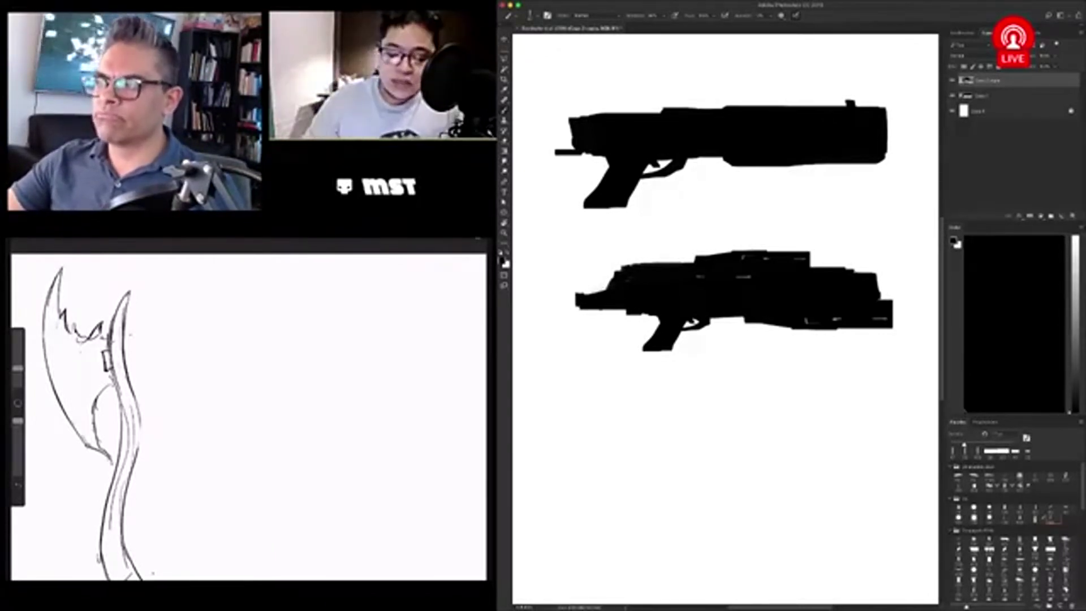
key("z")
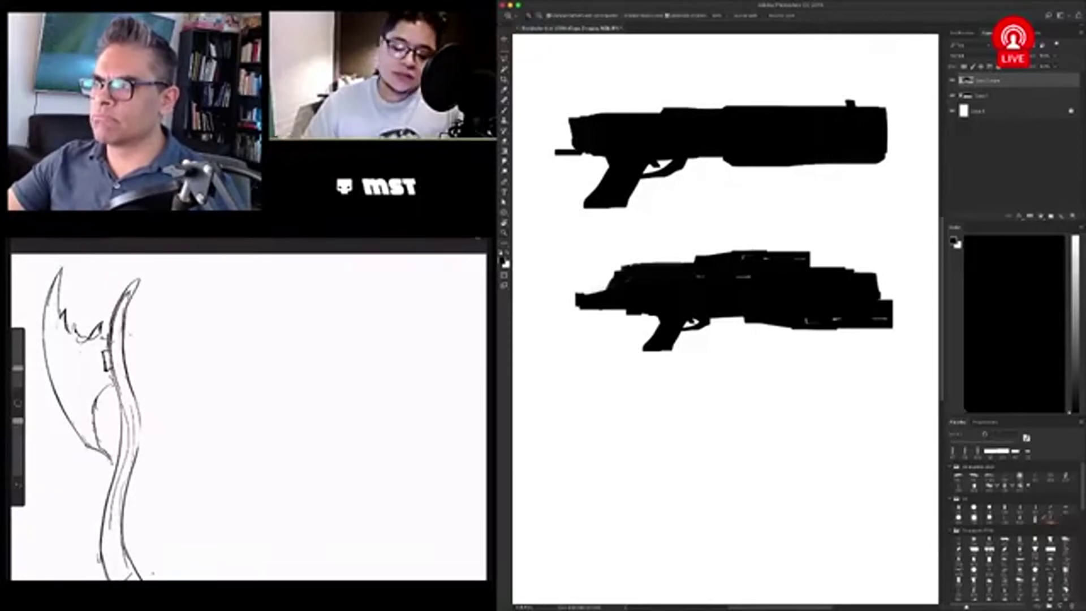
key("ctrl+minus")
Step: Extend the lower gun's top edge, add a trigger guard, and thicken its grip bottom
key("Tab")
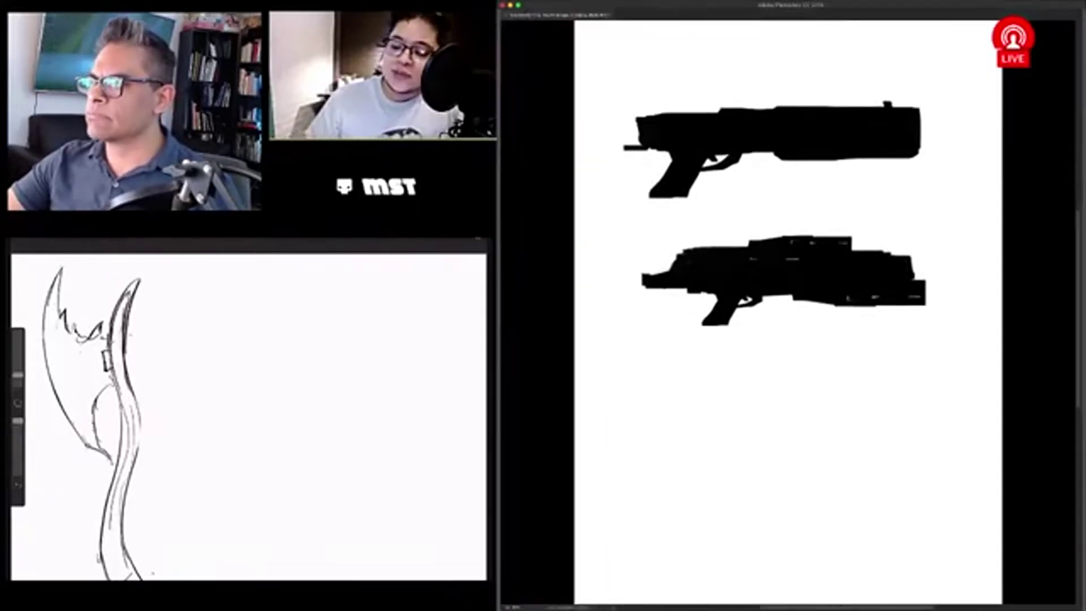
key("ctrl+plus")
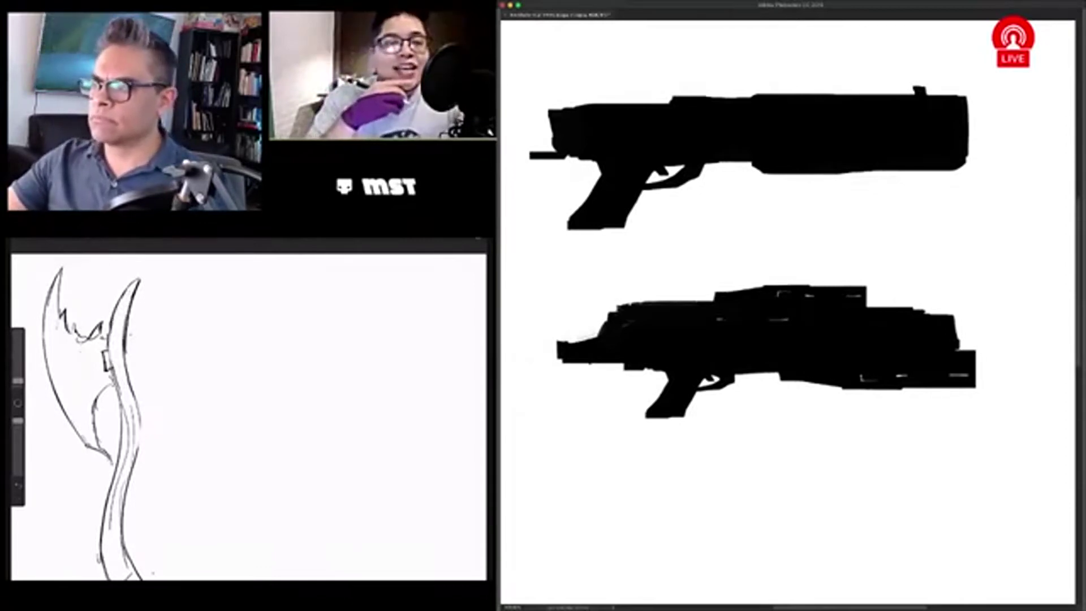
left_click_drag(865, 299, 931, 301)
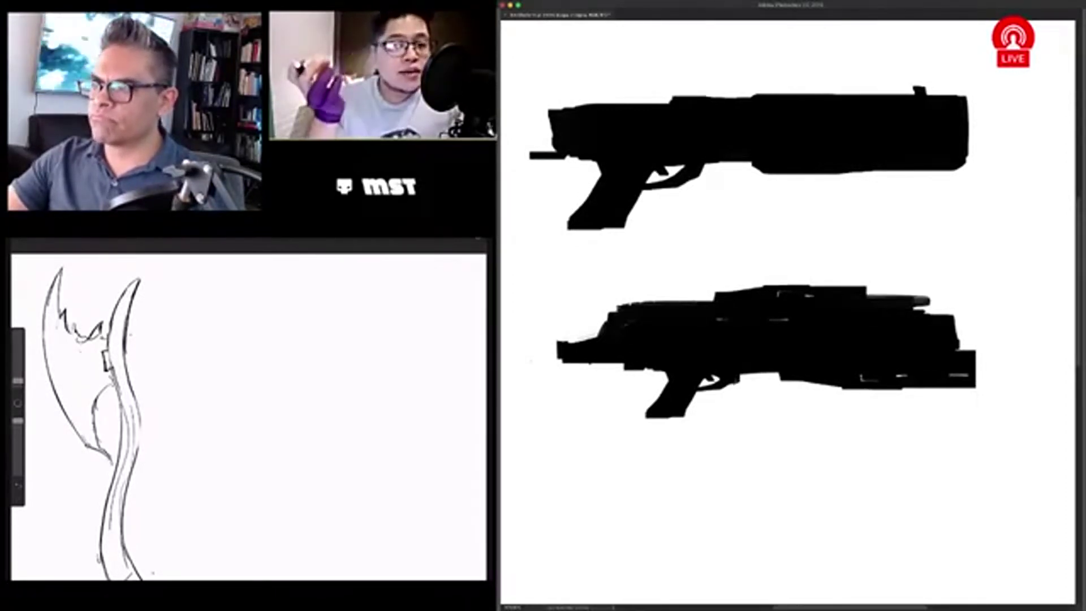
left_click_drag(703, 392, 738, 386)
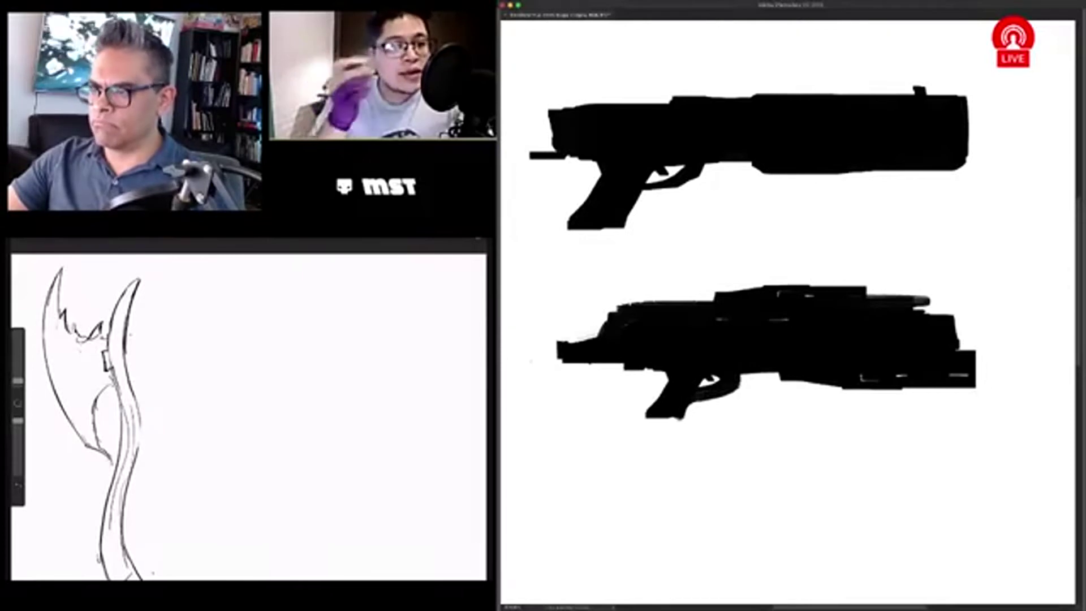
left_click_drag(631, 424, 681, 421)
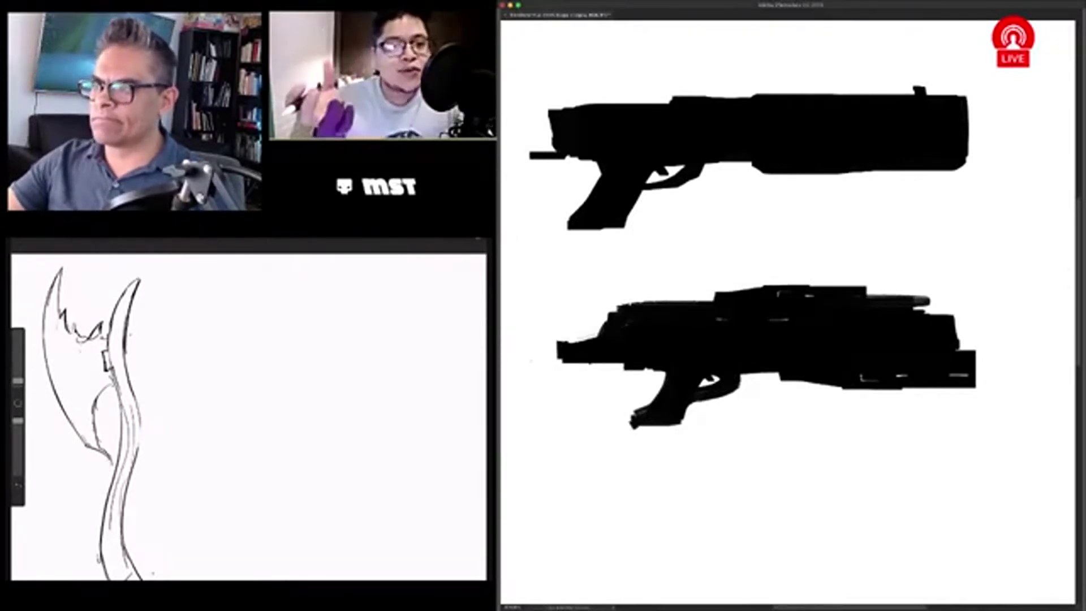
Step: Scale both guns down toward the top-left and place a copy of the second below them
left_click_drag(763, 356, 752, 311)
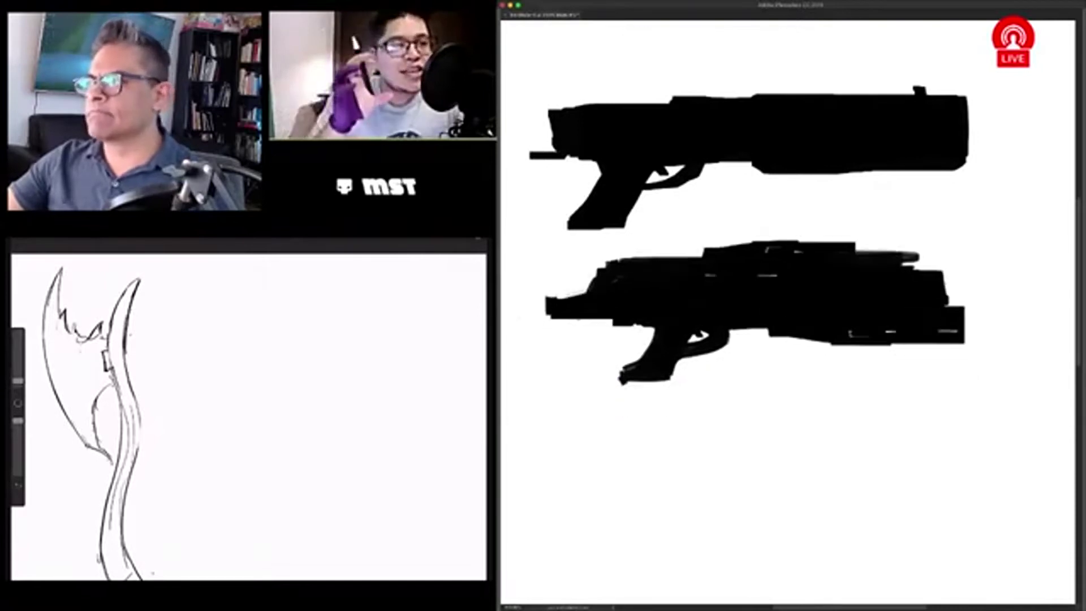
key("ctrl+t")
left_click_drag(970, 388, 908, 345)
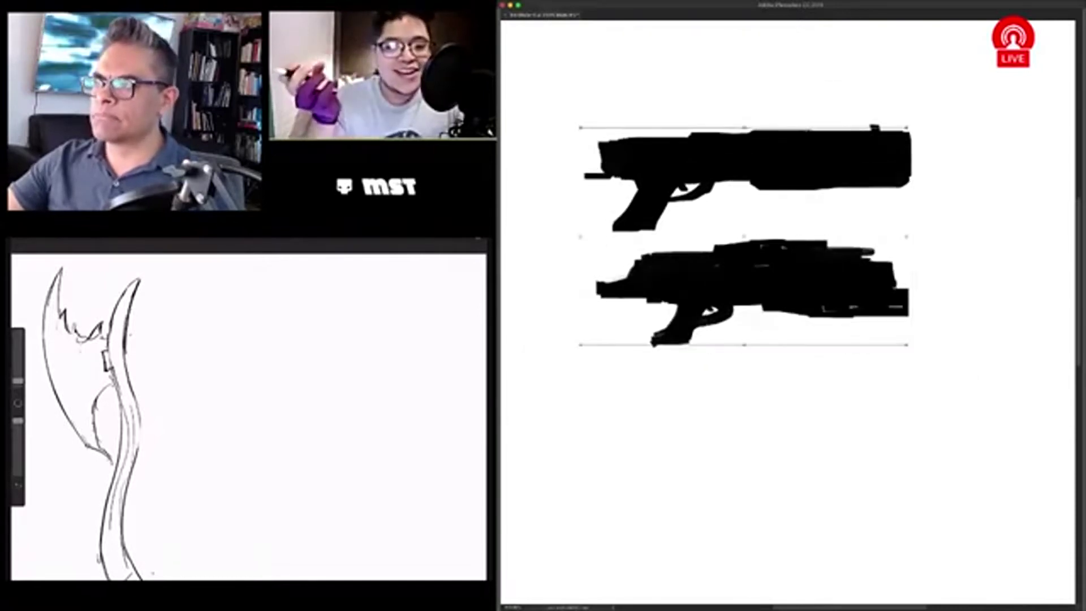
left_click_drag(744, 237, 689, 177)
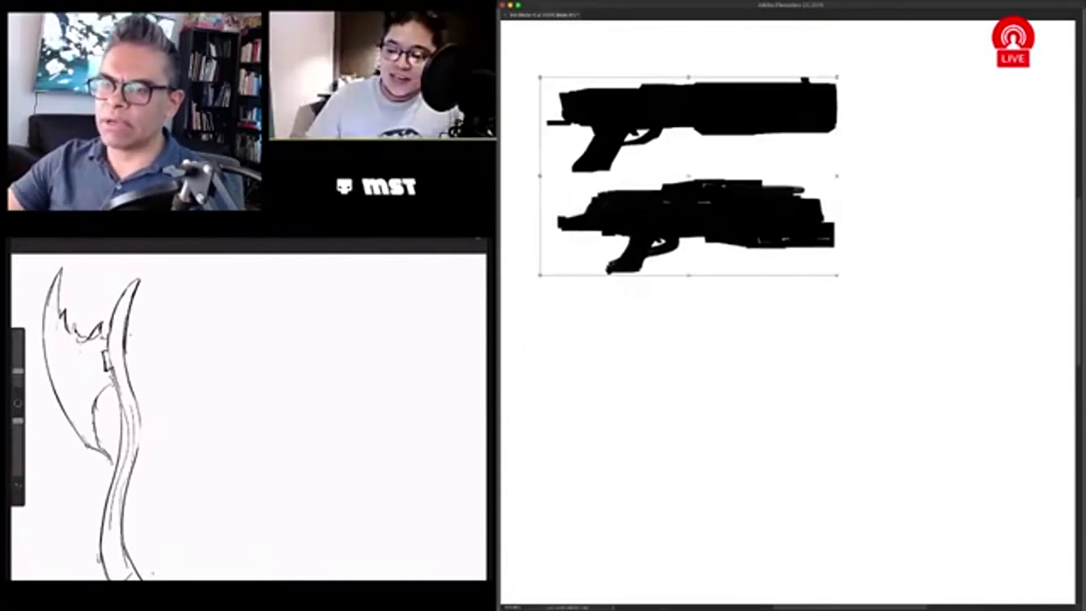
key("Return")
key("ctrl+j")
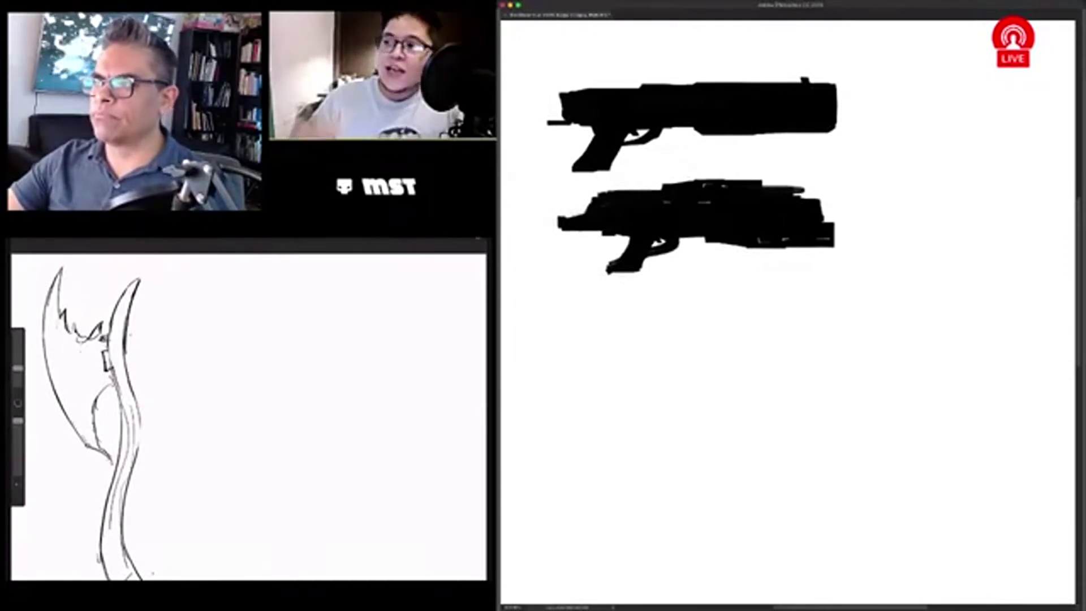
left_click_drag(696, 226, 696, 352)
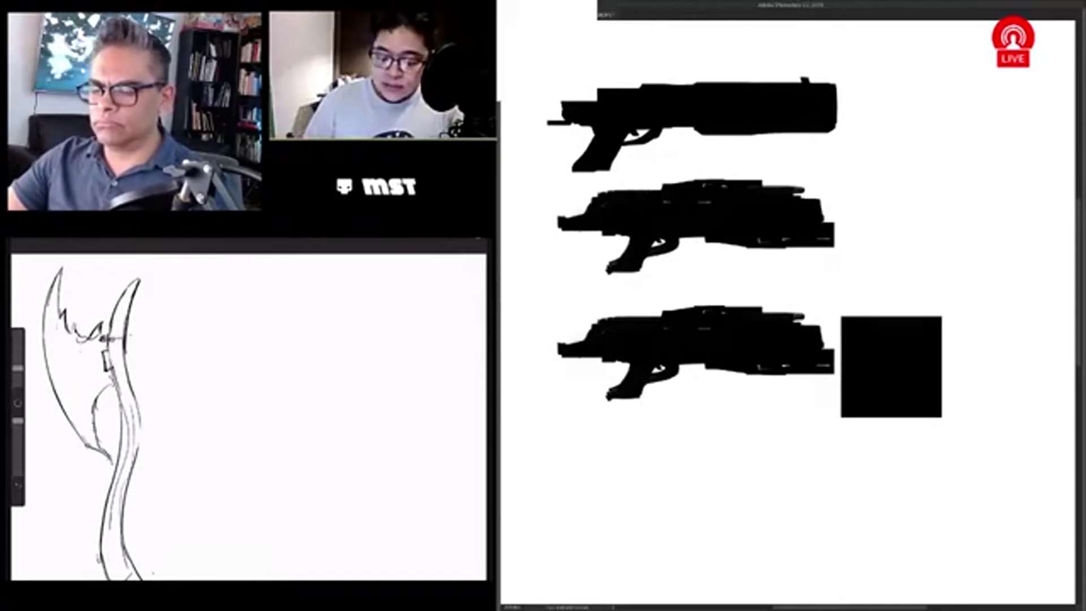
Step: Cut off the third gun's top, narrow and shrink it, then reset it toward the right end
left_click_drag(152, 285, 164, 322)
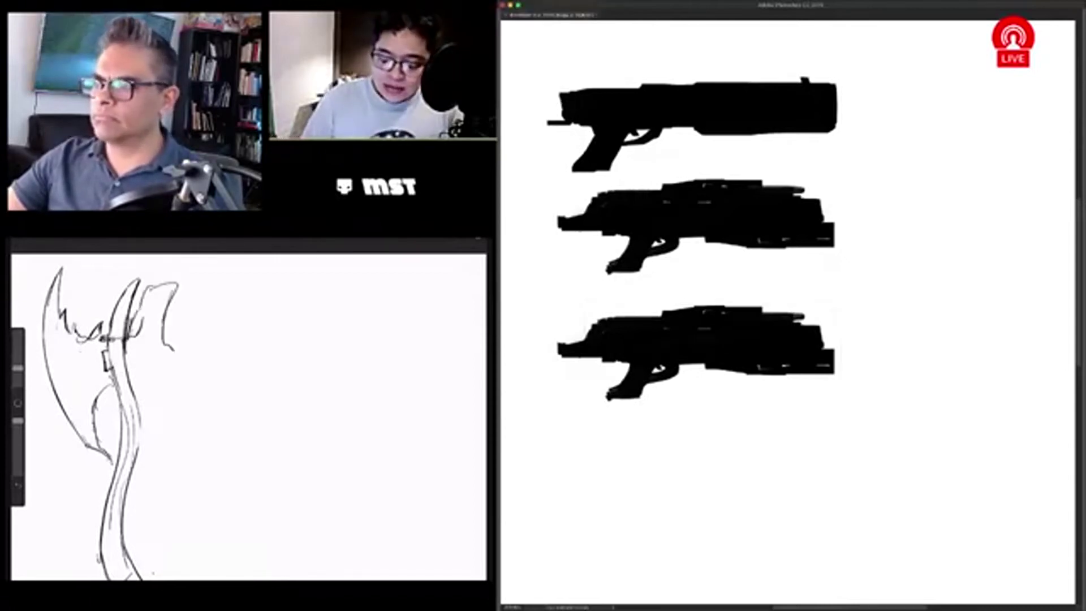
mouse_move(696, 323)
left_mouse_down()
mouse_move(710, 297)
mouse_move(709, 430)
left_mouse_up()
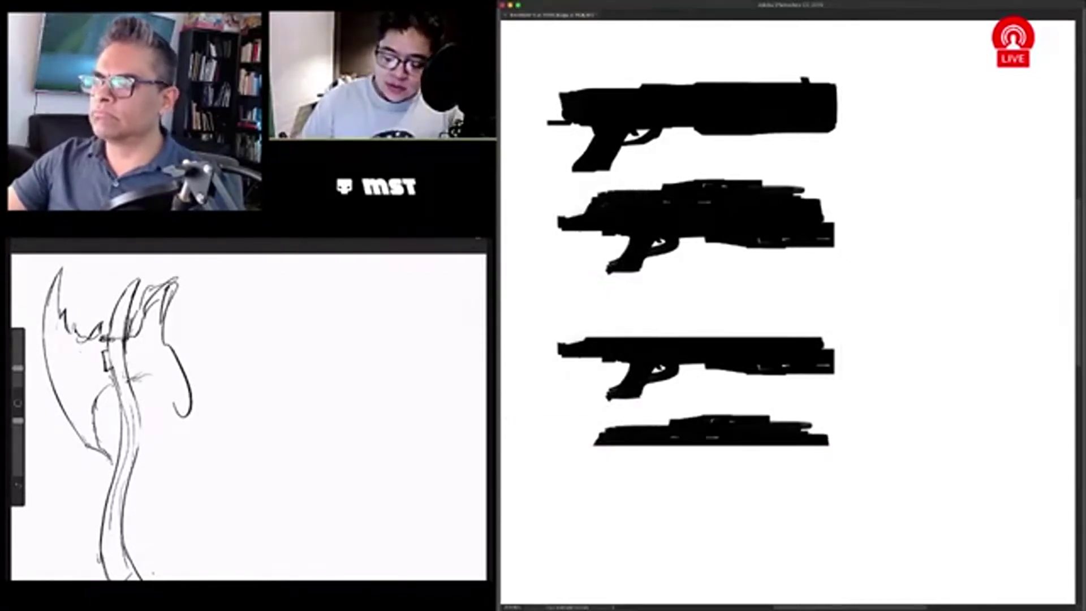
left_click_drag(163, 350, 171, 448)
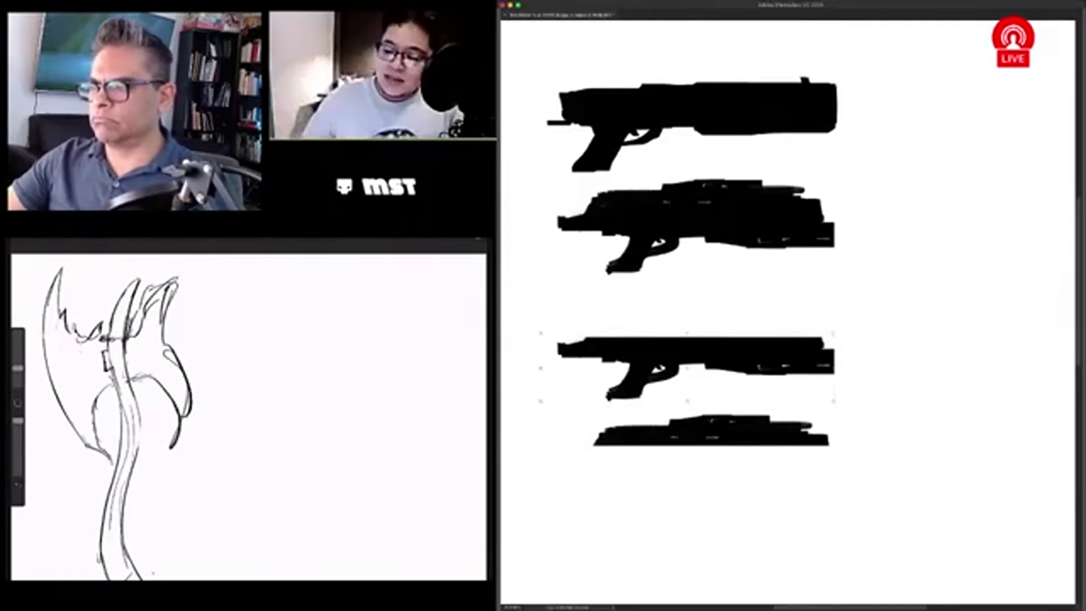
key("ctrl+t")
key("ctrl+t")
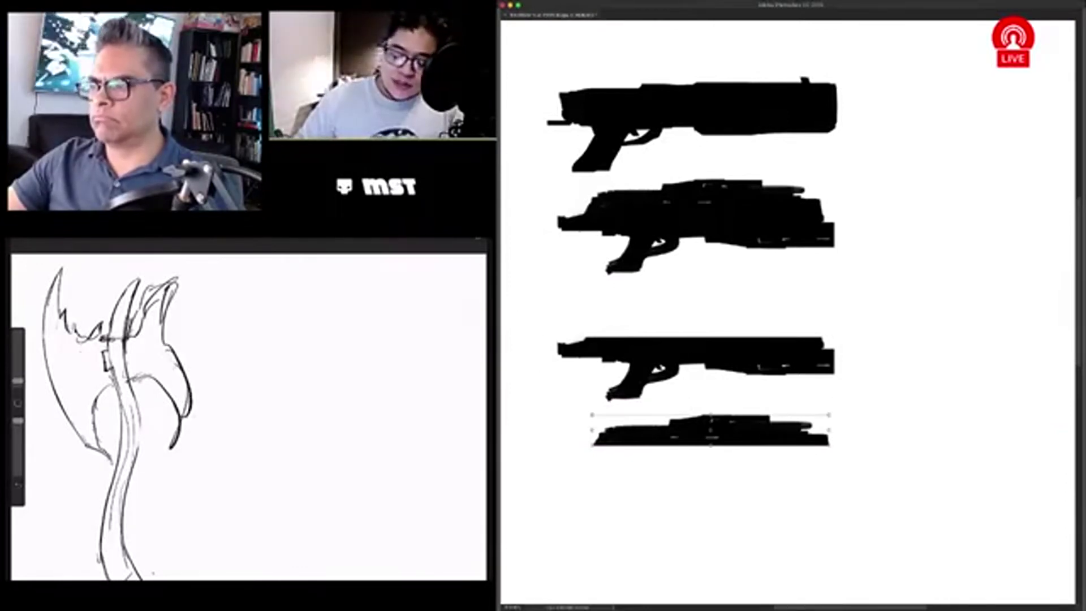
left_click_drag(829, 429, 786, 429)
mouse_move(711, 430)
left_mouse_down()
mouse_move(759, 353)
mouse_move(753, 327)
left_mouse_up()
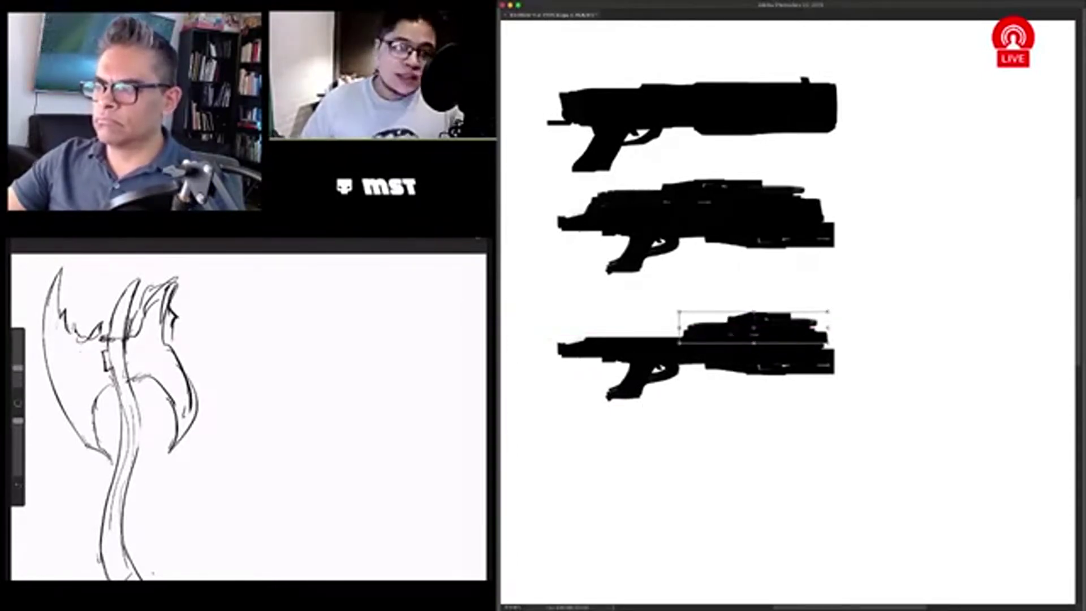
left_click_drag(678, 311, 714, 320)
key("shift+Right")
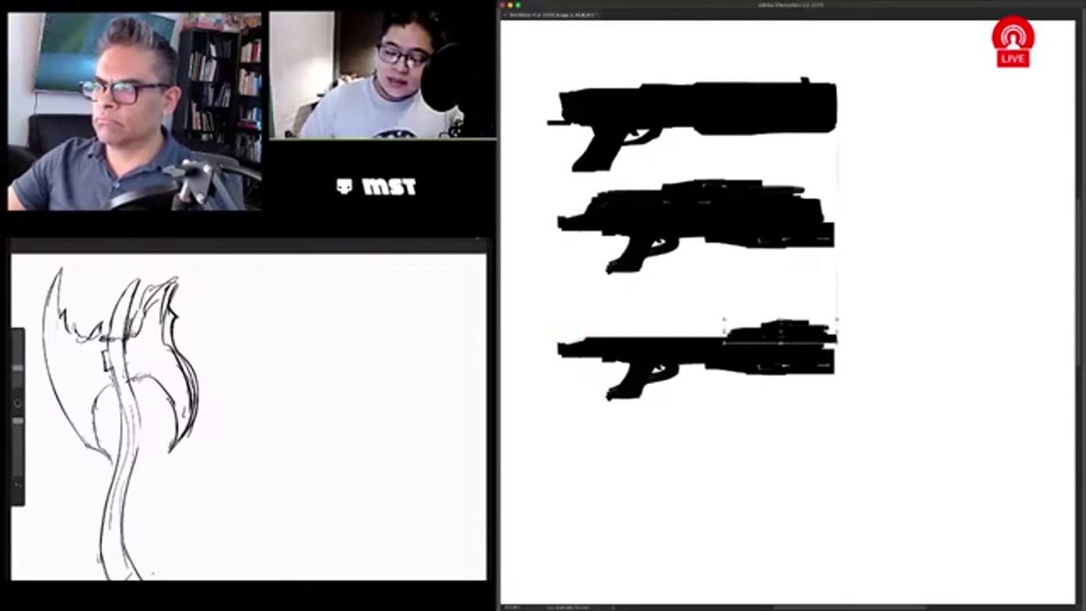
key("shift+Right")
key("shift+Right")
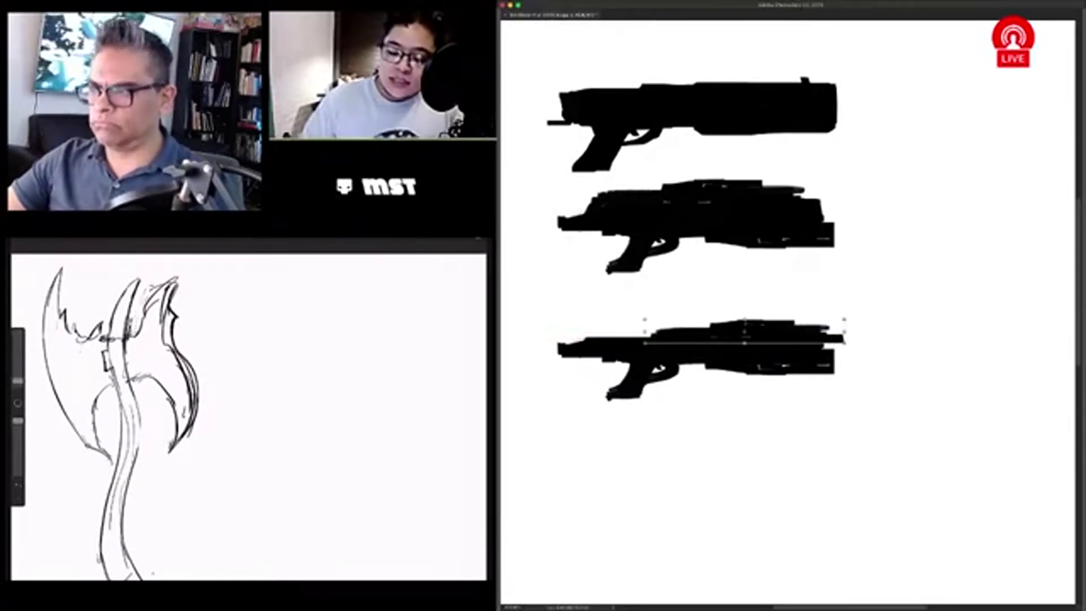
key("Return")
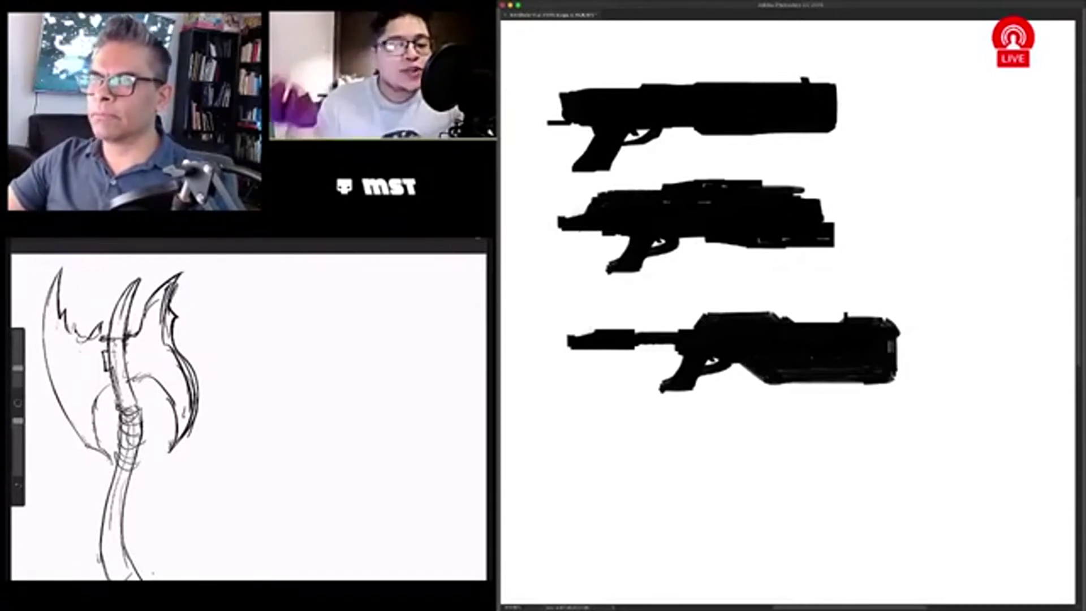
Step: Brush a small dark mark on top of the third gun's barrel
left_click_drag(637, 330, 645, 327)
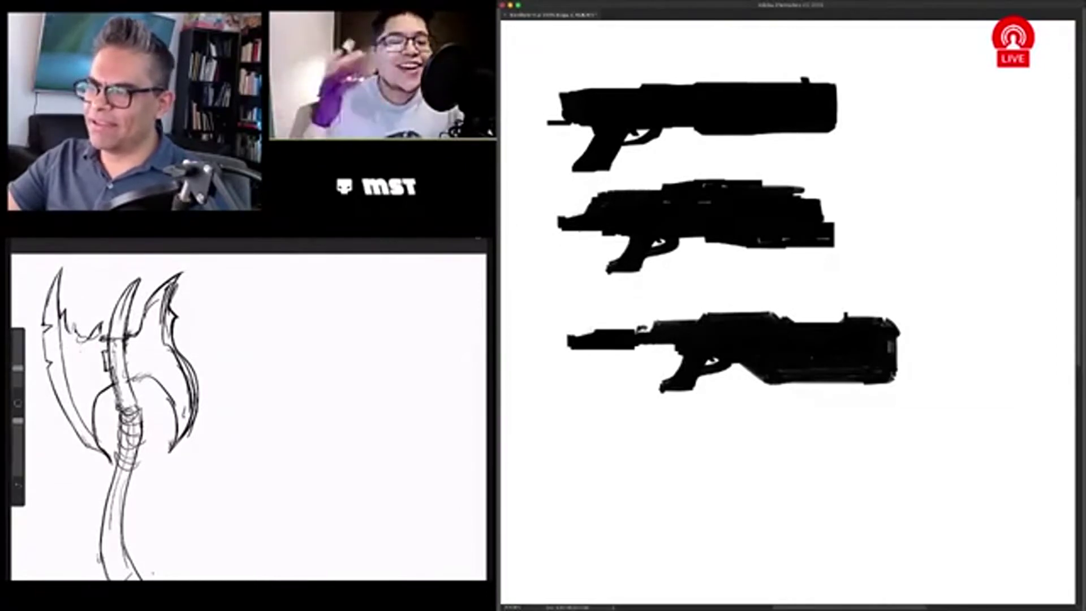
Step: Repaint the third gun's grip as a curved shape and add a short block under its body
mouse_move(644, 373)
left_mouse_down()
mouse_move(744, 388)
mouse_move(668, 367)
left_mouse_up()
mouse_move(656, 404)
left_mouse_down()
mouse_move(730, 379)
mouse_move(696, 386)
left_mouse_up()
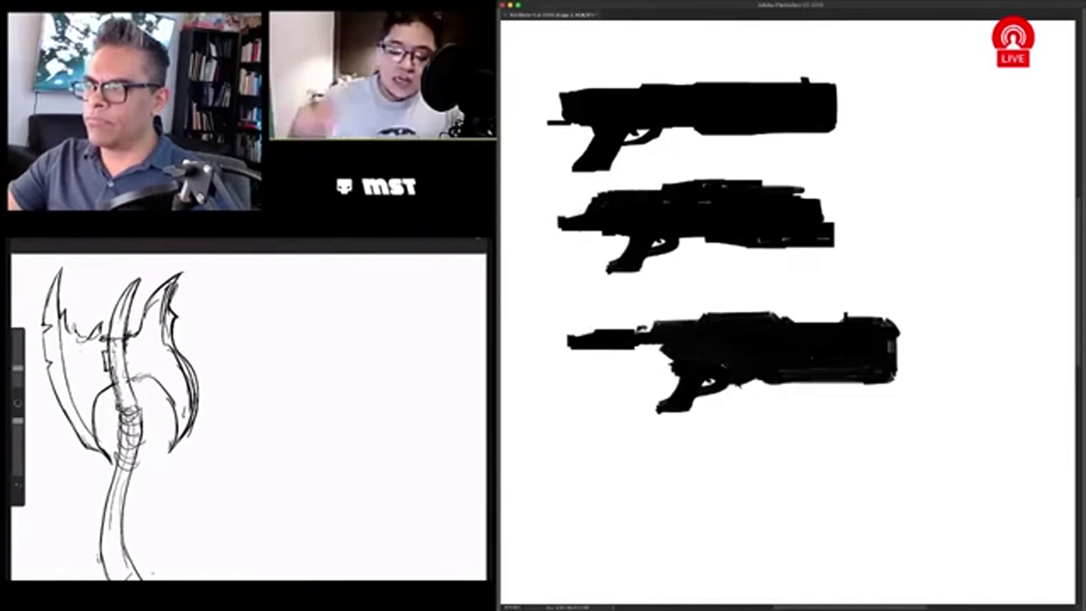
mouse_move(804, 383)
left_mouse_down()
mouse_move(830, 386)
mouse_move(818, 418)
left_mouse_up()
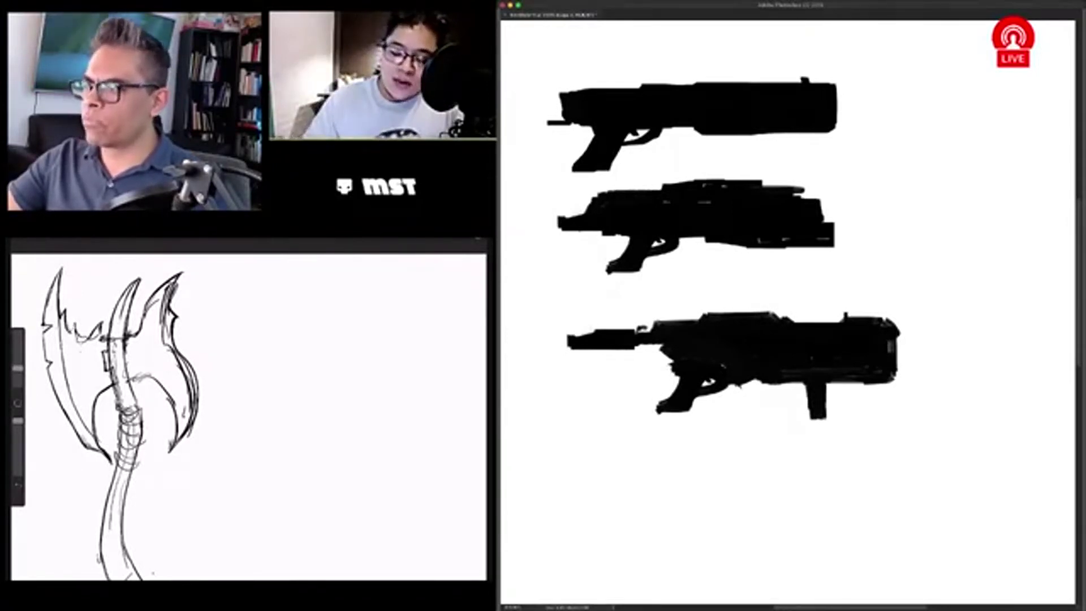
left_click_drag(792, 384, 816, 421)
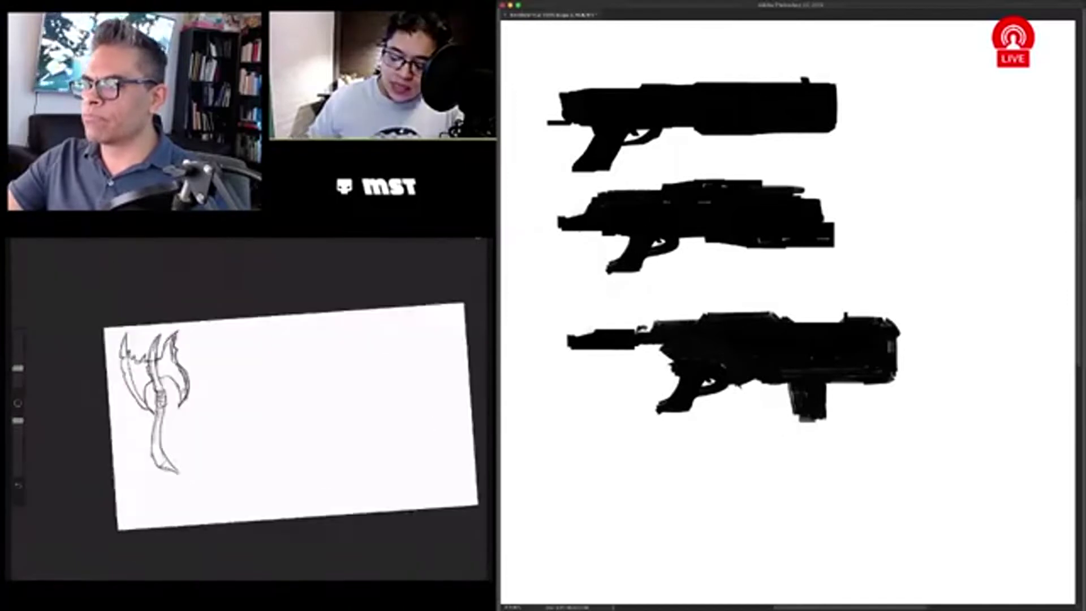
Step: Bulk up the third gun's grip and extend it further down, undoing a stray barrel stroke
left_click_drag(792, 385, 789, 418)
left_click_drag(830, 385, 828, 427)
left_click_drag(894, 331, 948, 331)
key("ctrl+z")
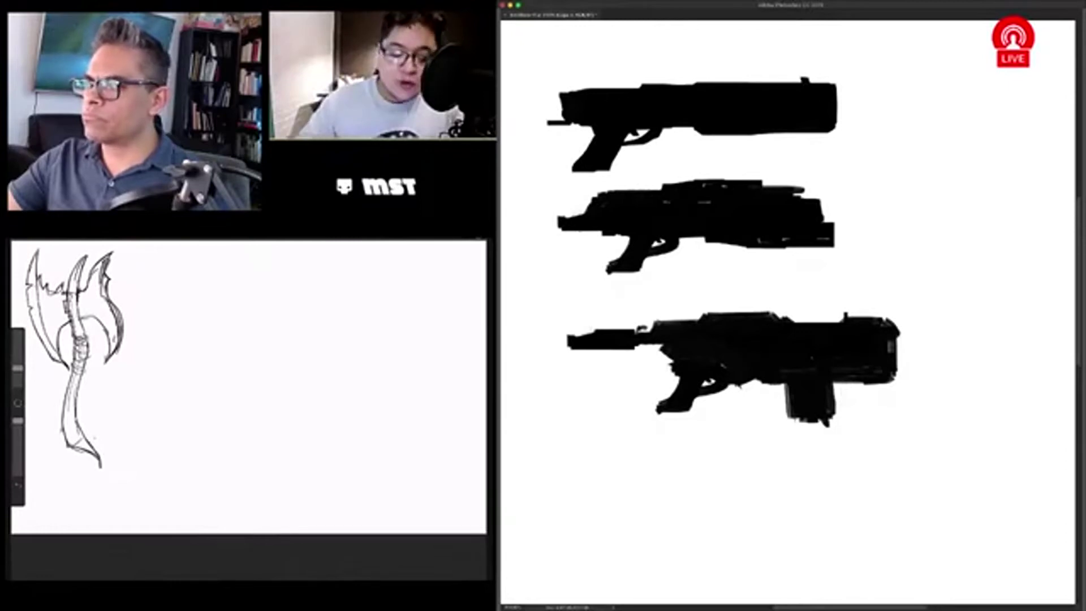
Step: Paint a solid dark block at the third gun's right end and marquee-select it
left_click_drag(905, 327, 905, 378)
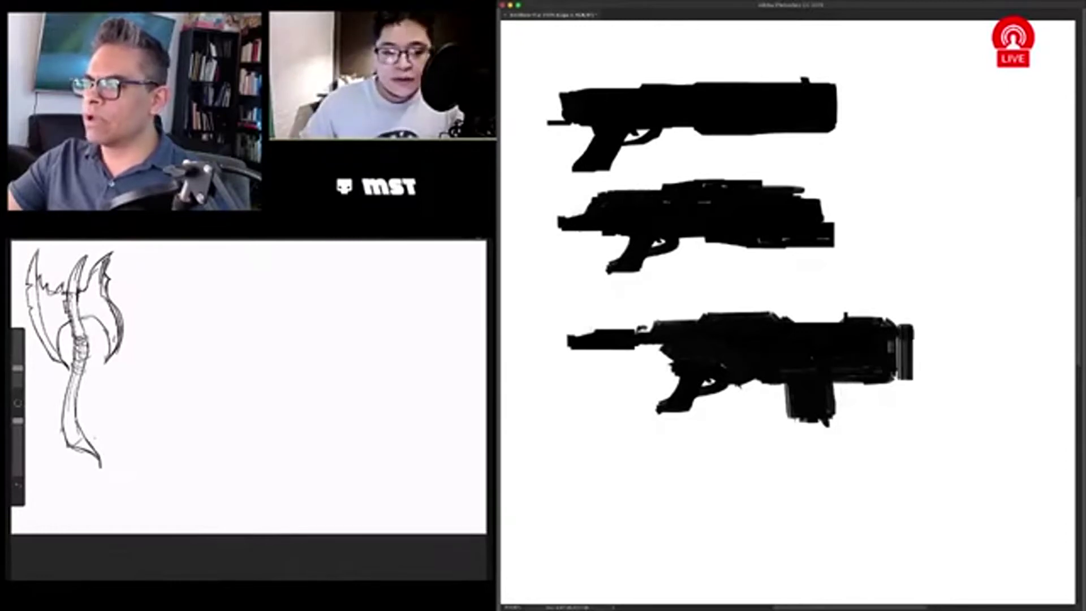
left_click_drag(922, 346, 923, 370)
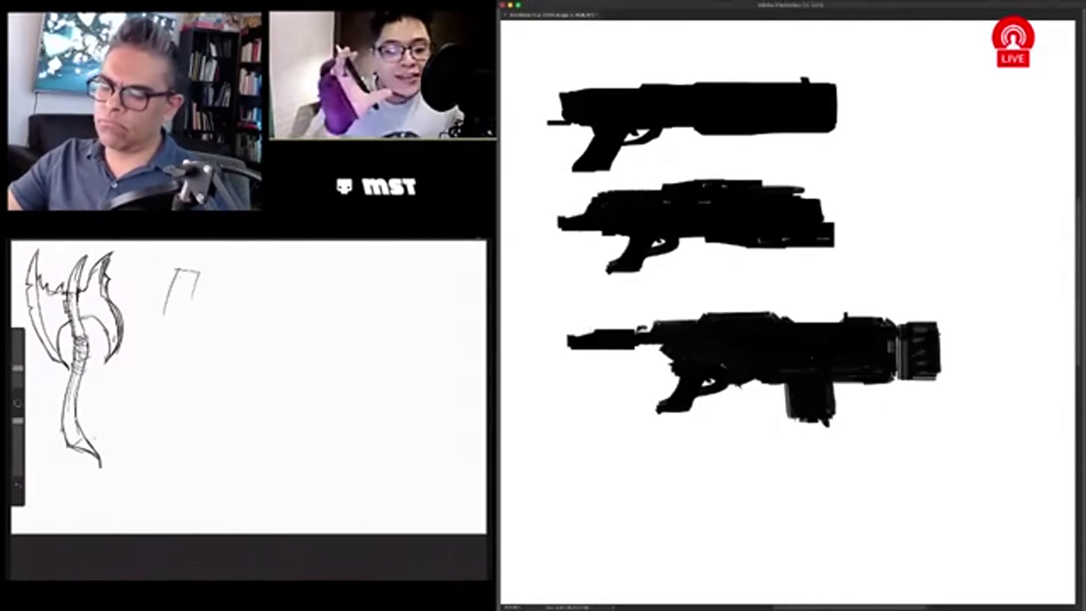
left_click_drag(936, 327, 939, 376)
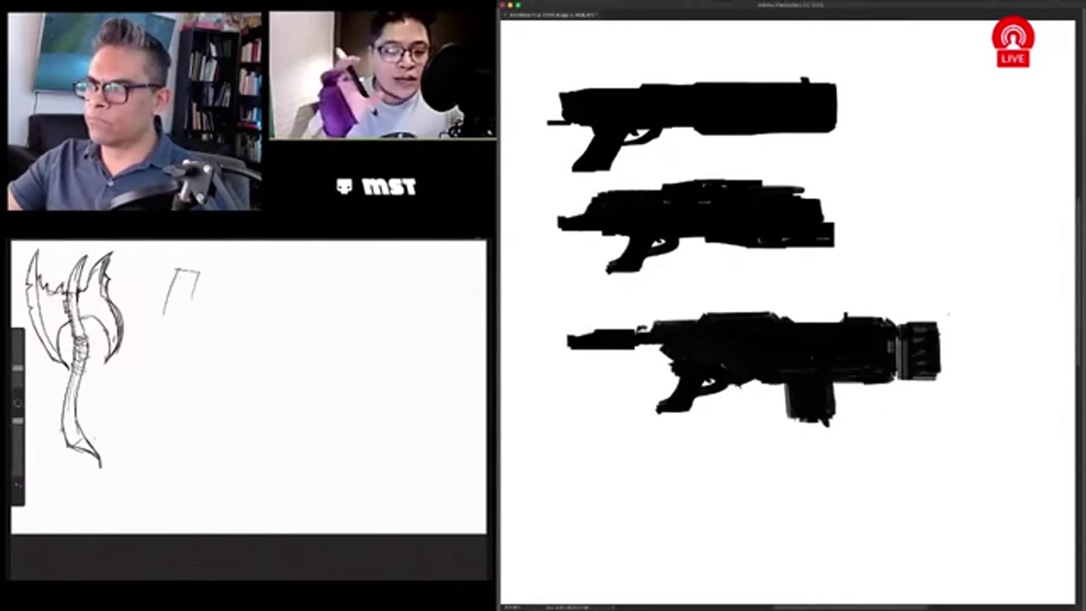
left_click_drag(870, 314, 953, 391)
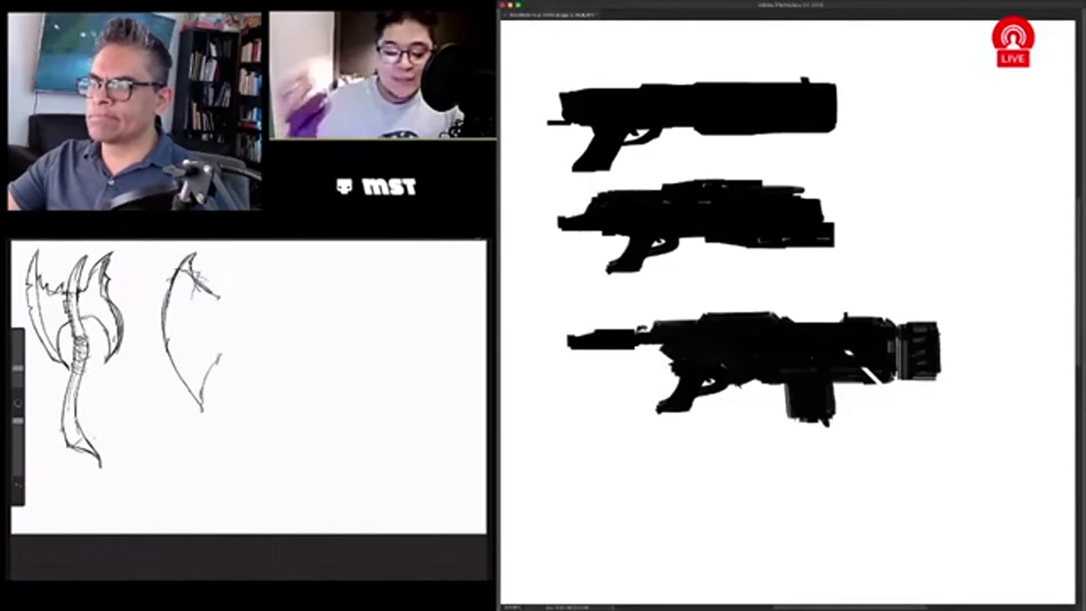
Step: Shift the third gun's rear half left, fill the gap black, and clear the top strip
left_click_drag(546, 294, 775, 441)
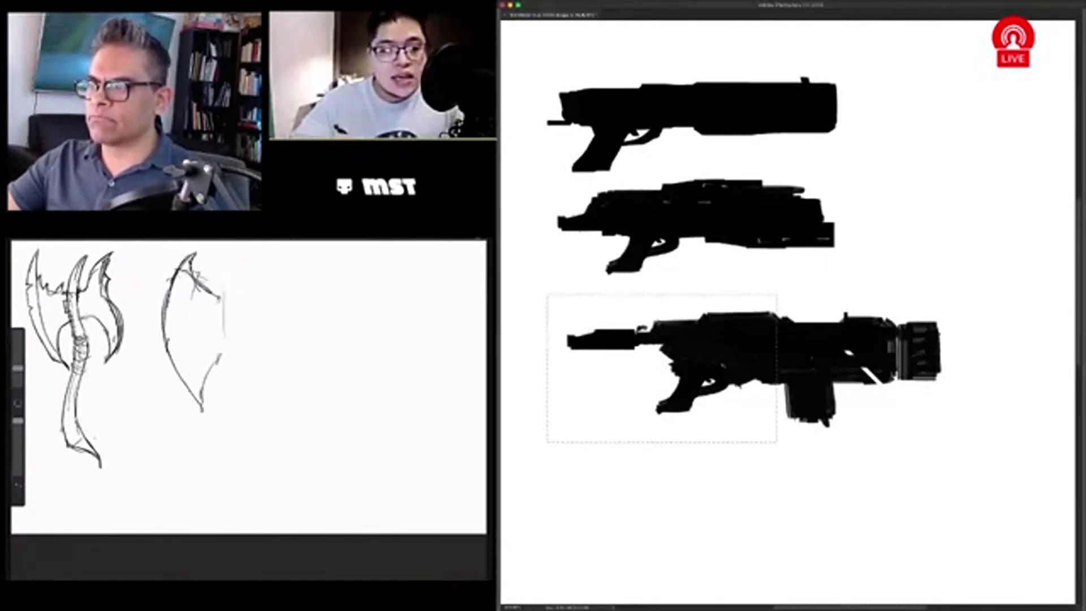
key("shift+Left")
key("shift+Left")
key("shift+Left")
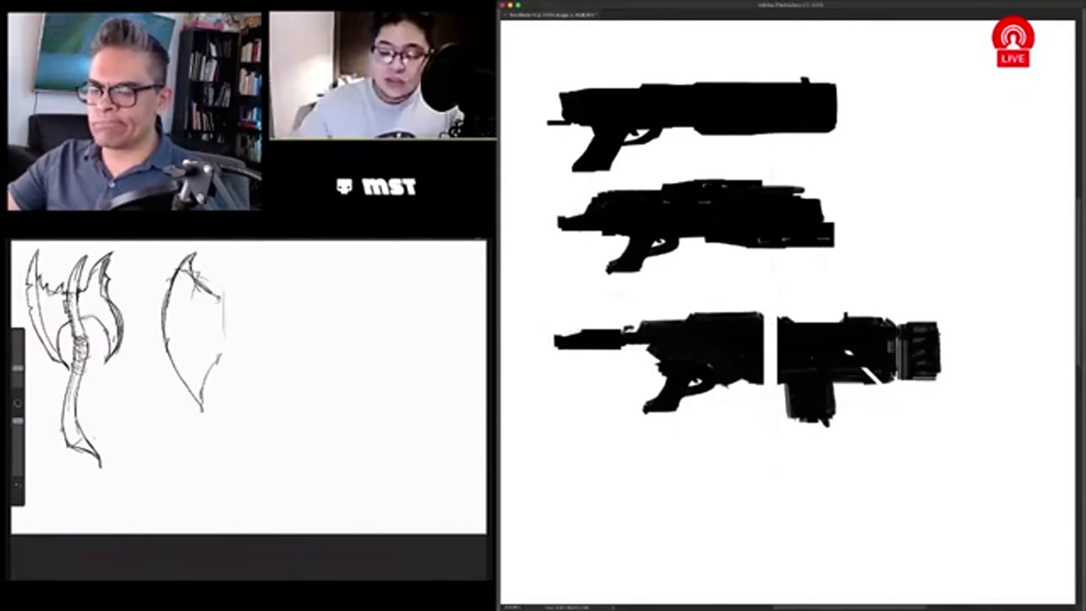
key("shift+Left")
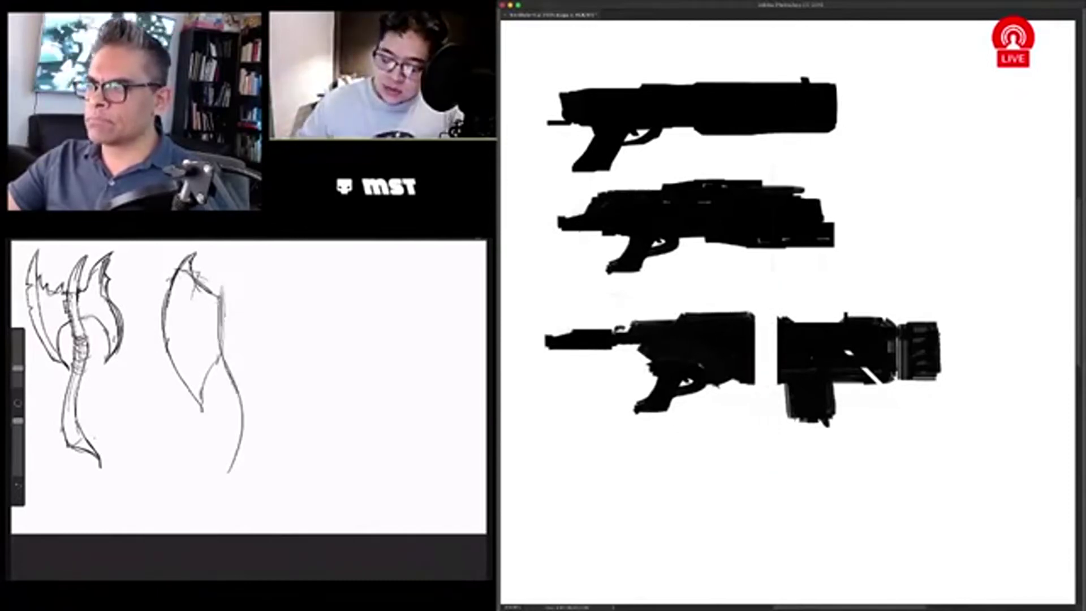
mouse_move(756, 340)
left_mouse_down()
mouse_move(779, 333)
mouse_move(779, 378)
left_mouse_up()
left_click_drag(754, 325, 779, 325)
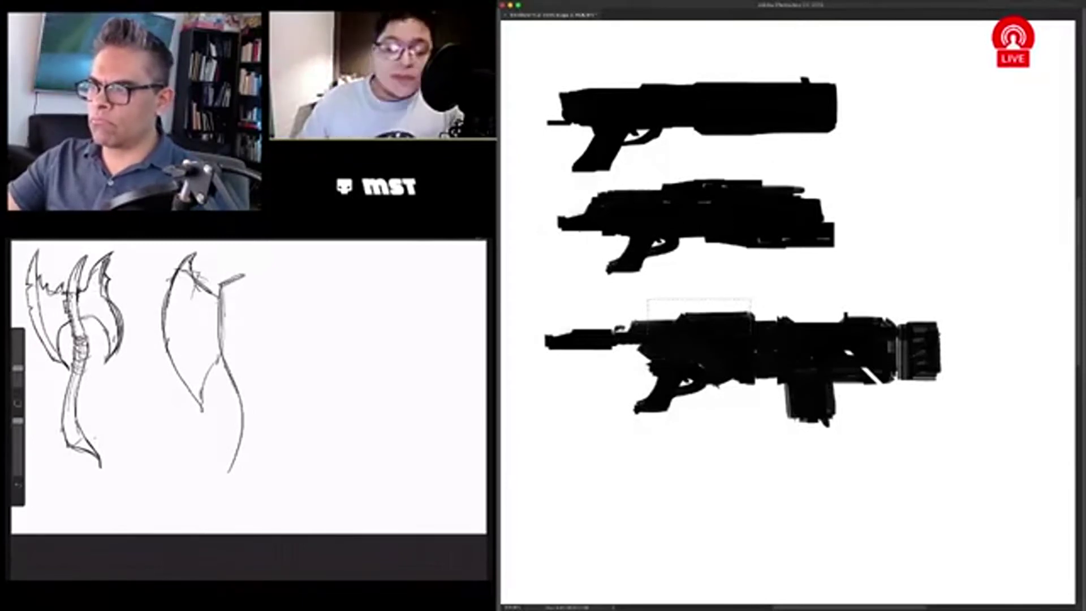
key("Delete")
key("ctrl+d")
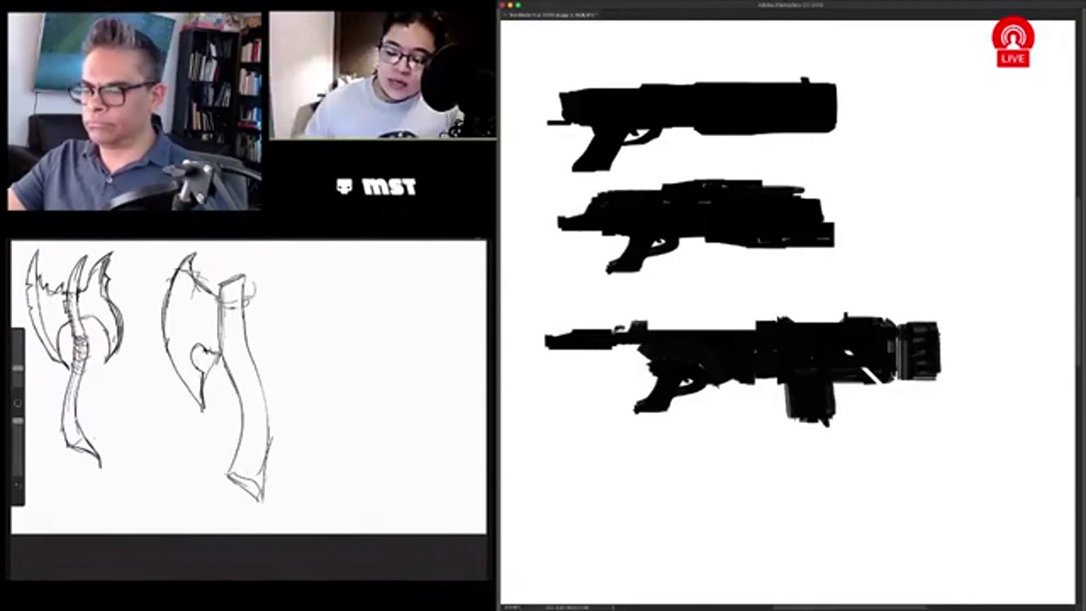
Step: Move the bottom gun right and paint a thick shoulder stock onto its left end
left_click_drag(741, 368, 786, 368)
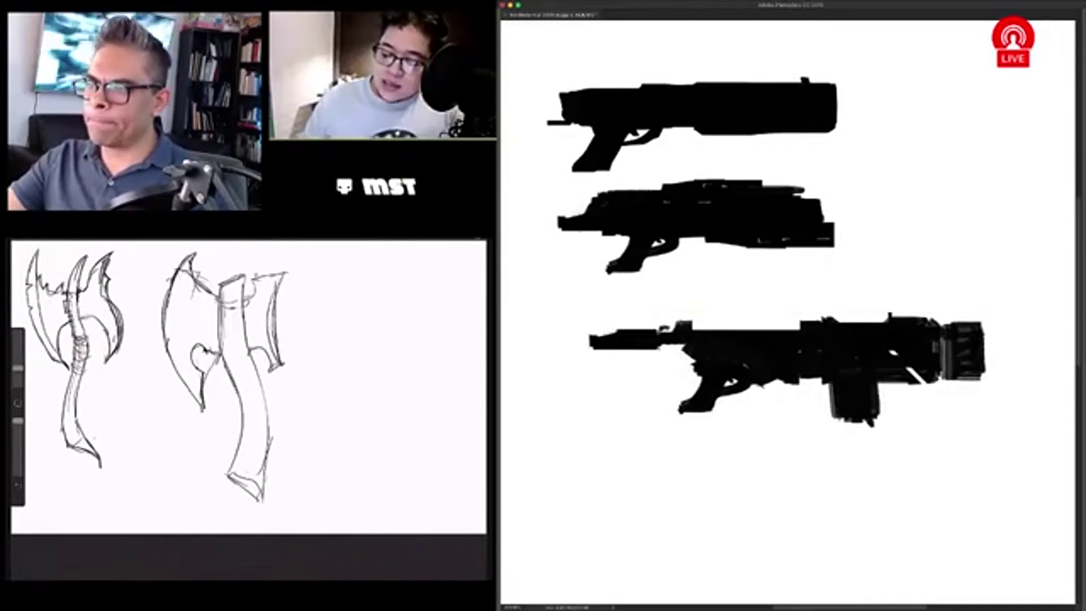
left_click_drag(659, 348, 535, 374)
mouse_move(544, 373)
left_mouse_down()
mouse_move(527, 355)
mouse_move(535, 393)
mouse_move(554, 412)
left_mouse_up()
left_click_drag(633, 353, 546, 419)
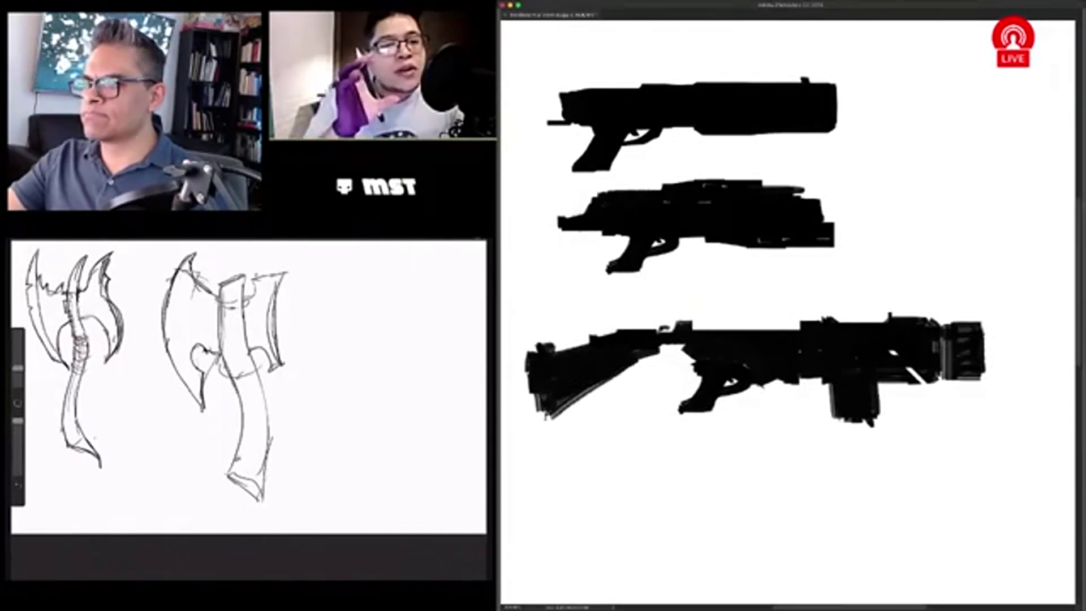
mouse_move(535, 353)
left_mouse_down()
mouse_move(545, 338)
mouse_move(687, 320)
left_mouse_up()
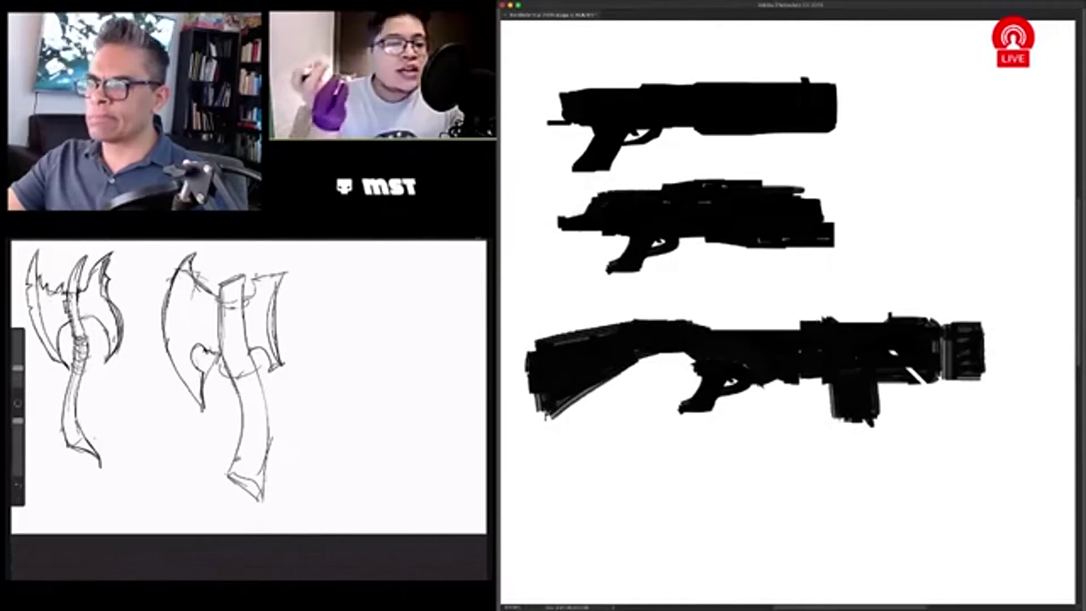
Step: Lasso the new stock and free-transform it into a wider, angled butt
left_click_drag(513, 450, 668, 449)
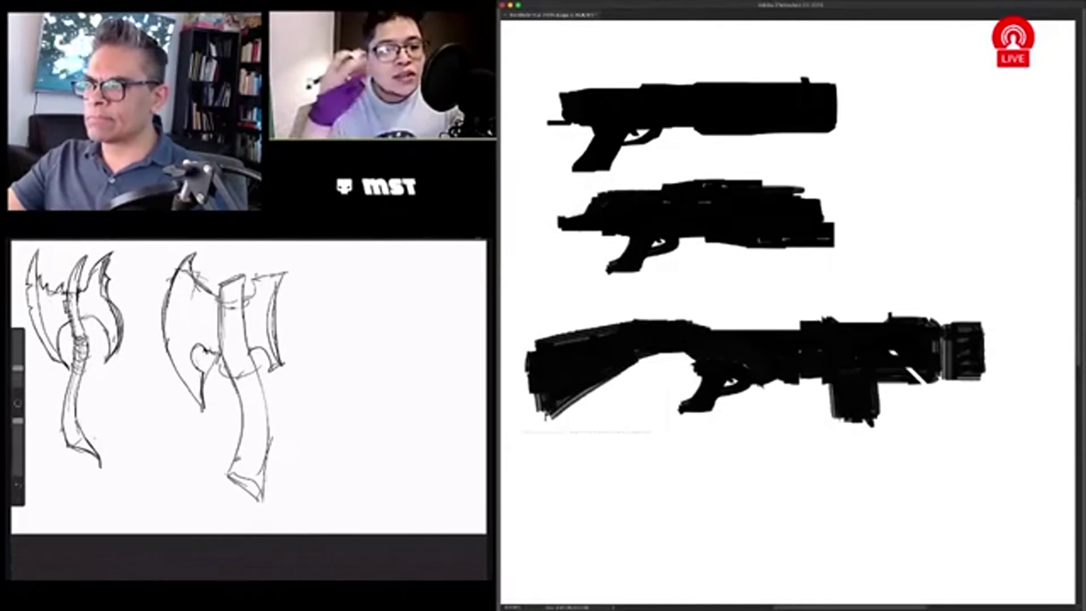
mouse_move(523, 432)
left_mouse_down()
mouse_move(655, 293)
mouse_move(670, 300)
left_mouse_up()
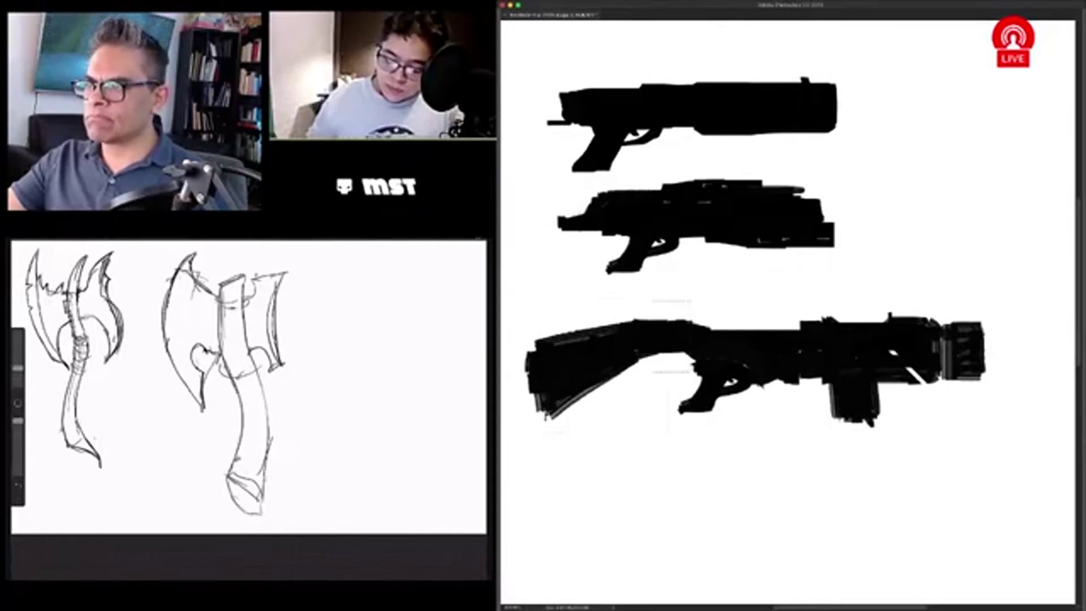
left_click_drag(589, 368, 601, 378)
key("Return")
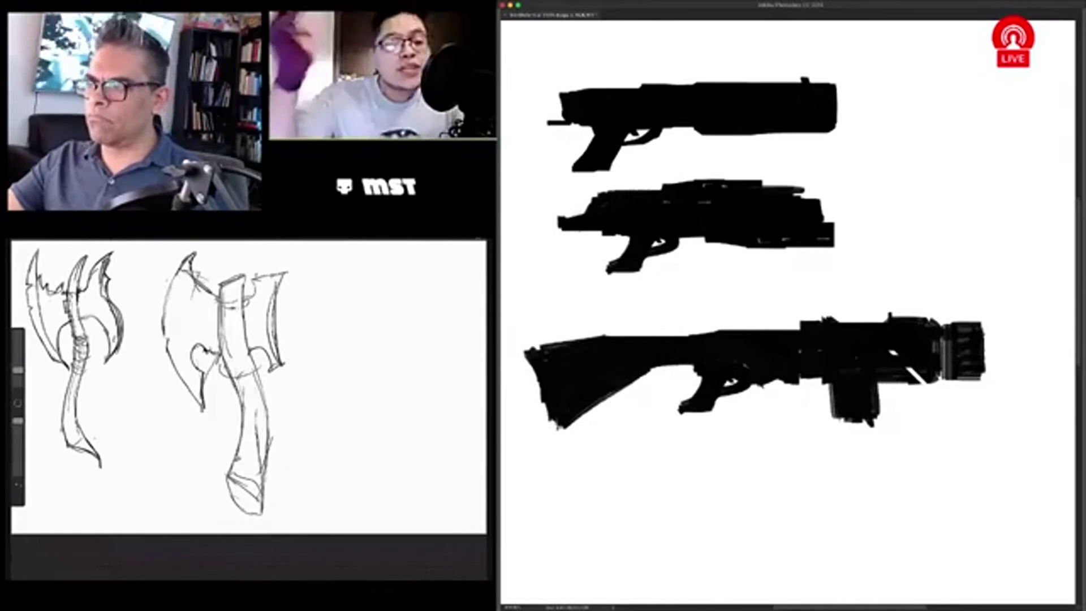
Step: Nudge the bottom gun right and, zoomed in, paint black inside its trigger guard
key("shift+Right")
key("shift+Right")
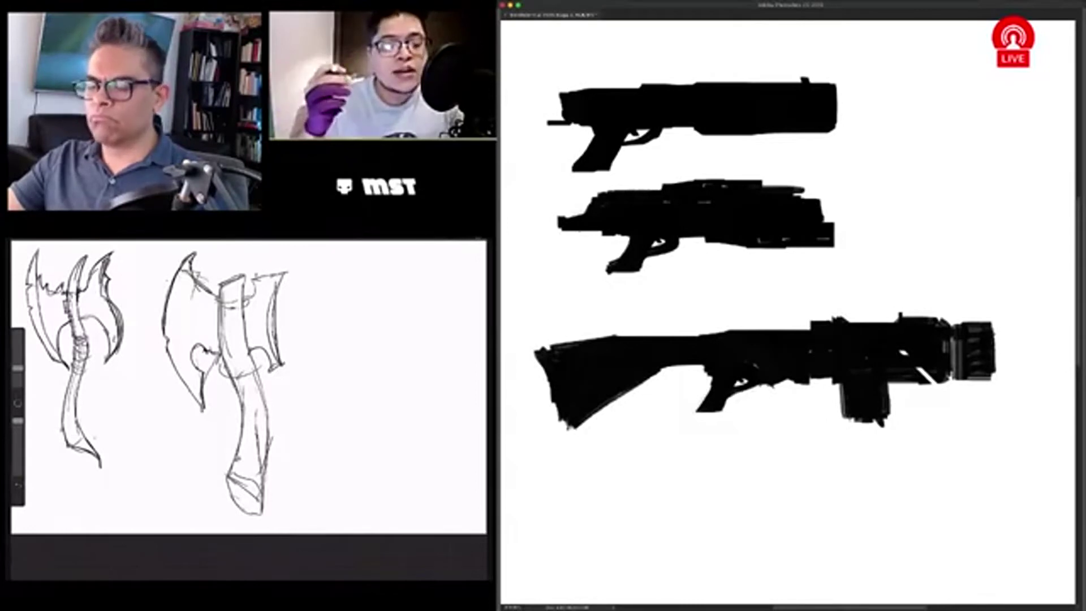
scroll(761, 394, "up", 1)
scroll(760, 393, "up", 3)
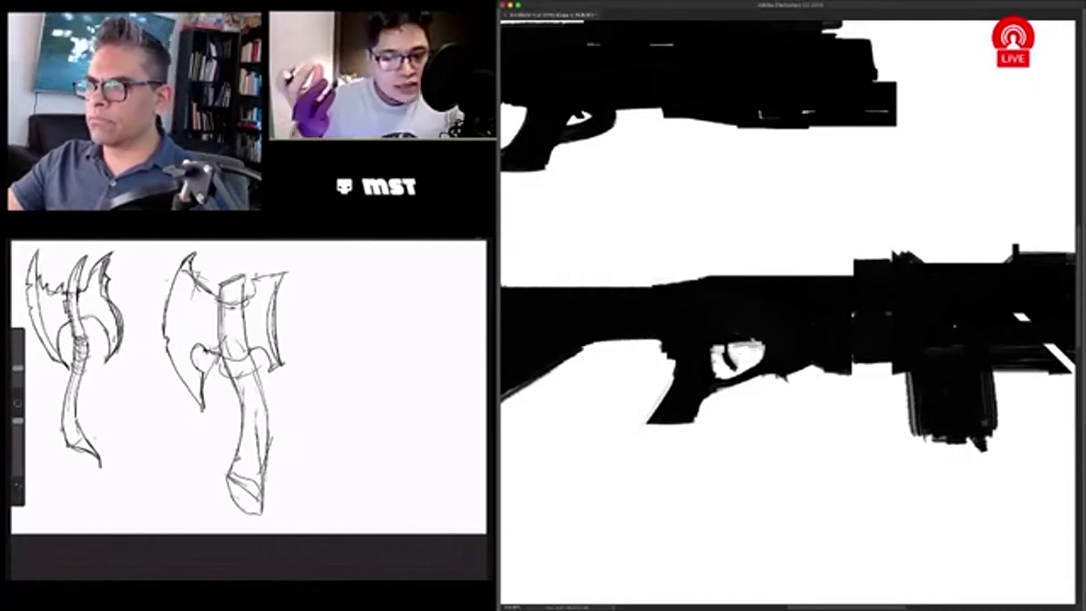
left_click_drag(761, 342, 727, 367)
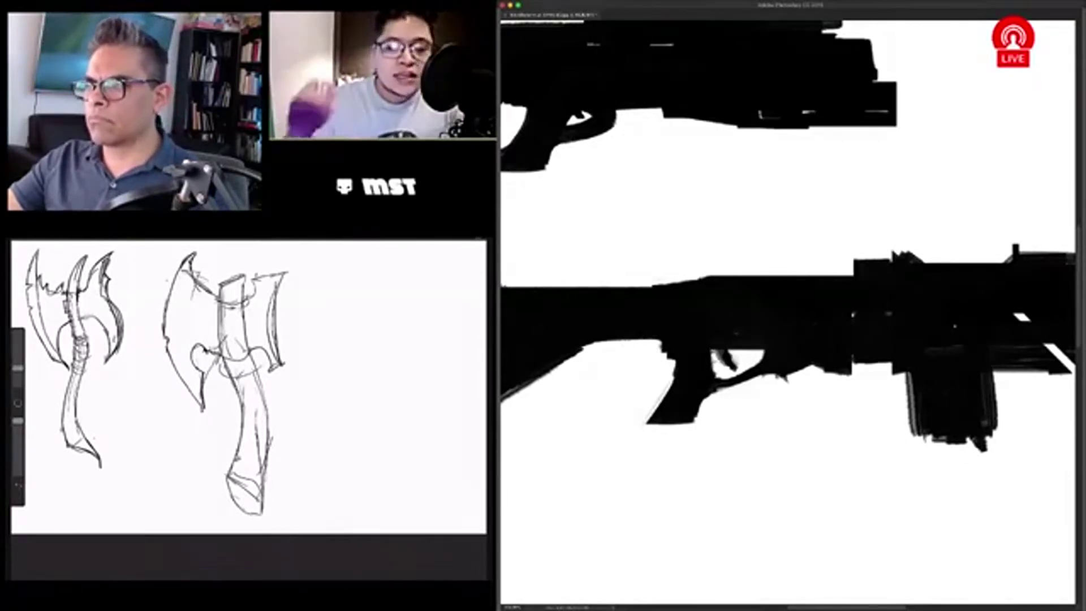
Step: Reshape the bottom gun's magazine into a solid block, thicken its top, and shift it left
key("ctrl+0")
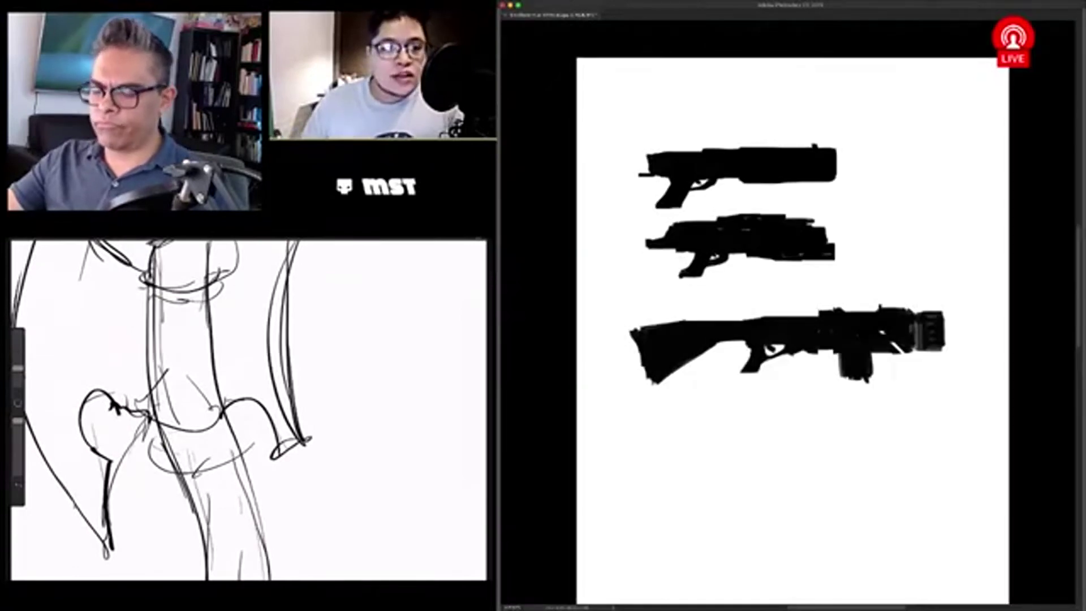
scroll(801, 338, "up", 2)
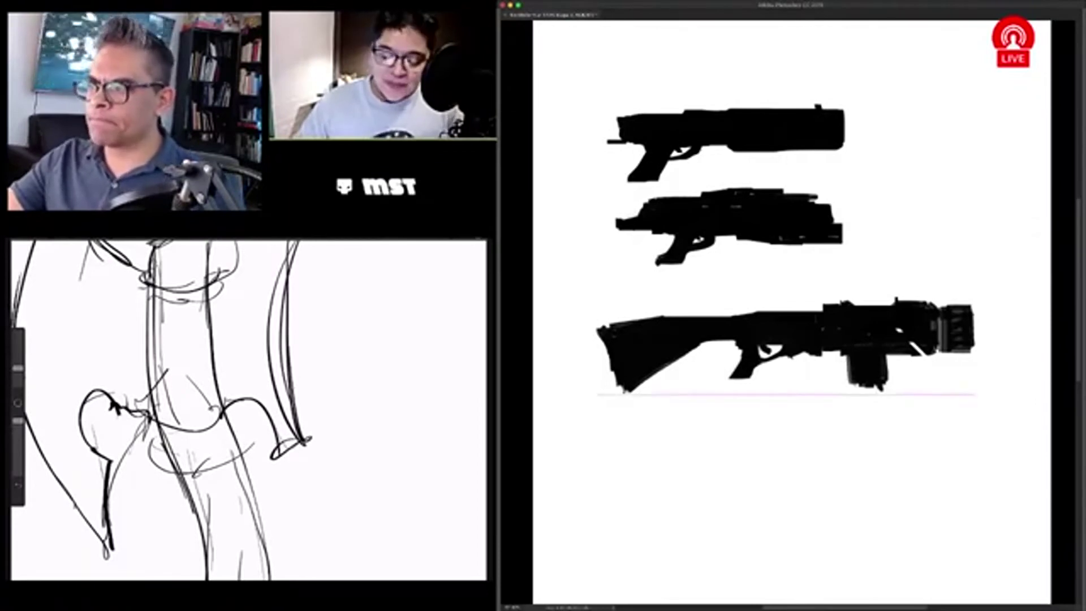
left_click_drag(867, 365, 840, 364)
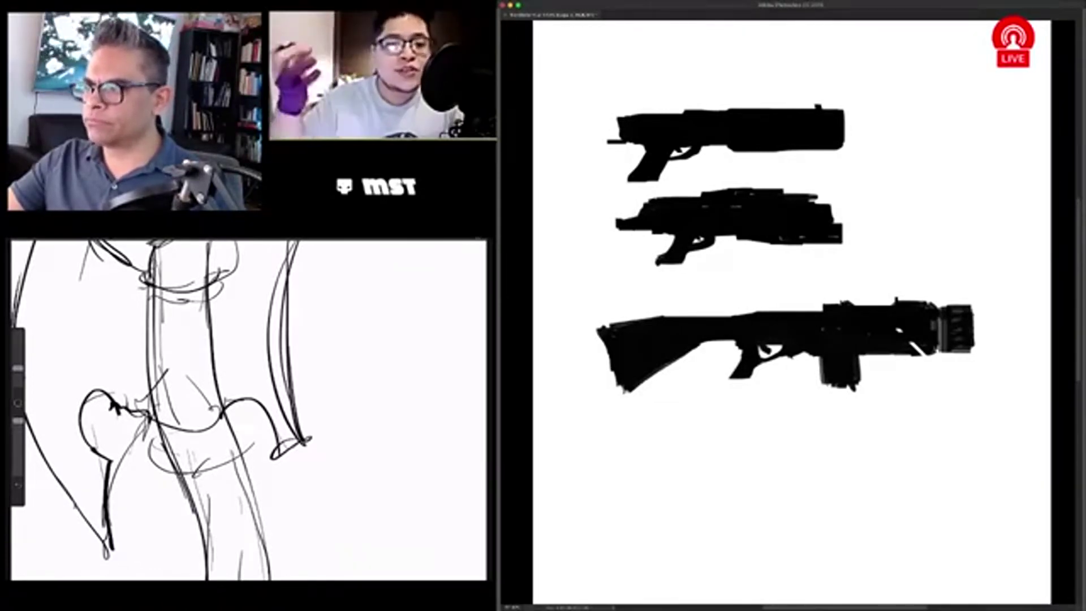
mouse_move(819, 356)
left_mouse_down()
mouse_move(820, 380)
mouse_move(849, 390)
left_mouse_up()
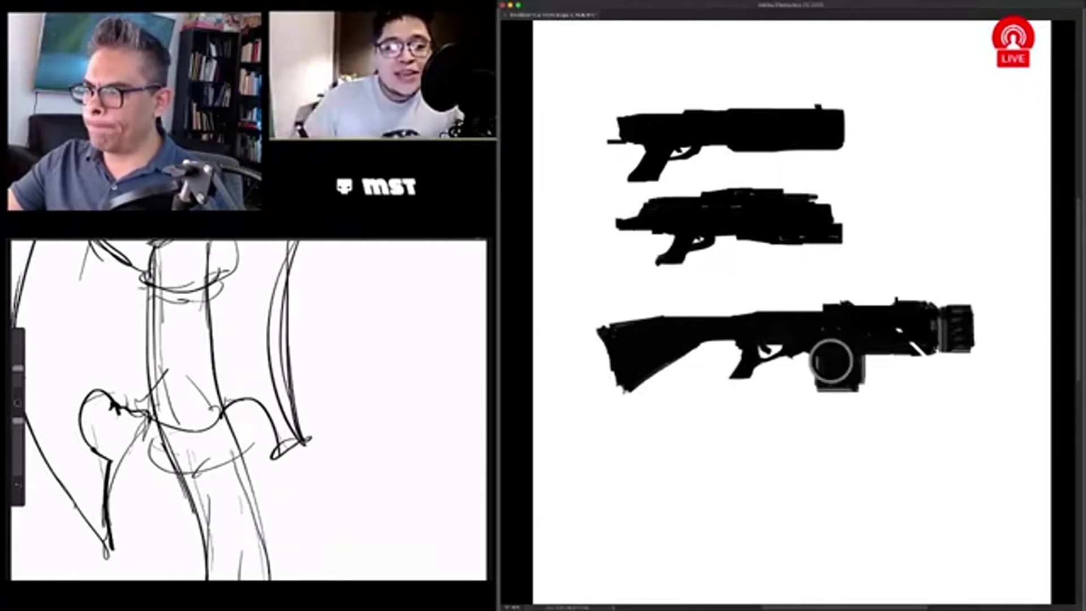
left_click_drag(836, 358, 837, 373)
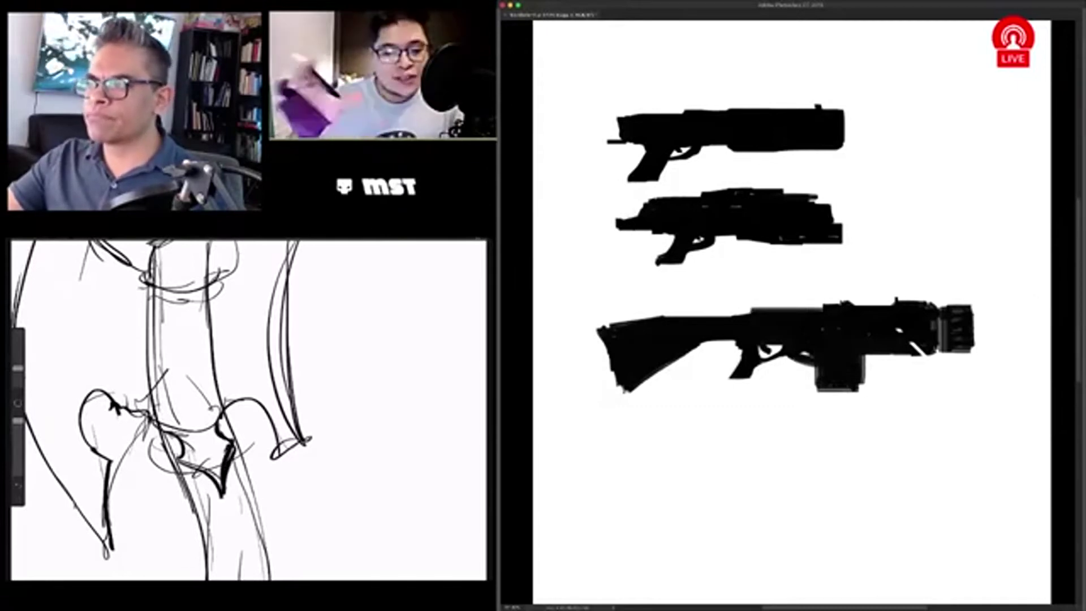
left_click_drag(719, 313, 754, 309)
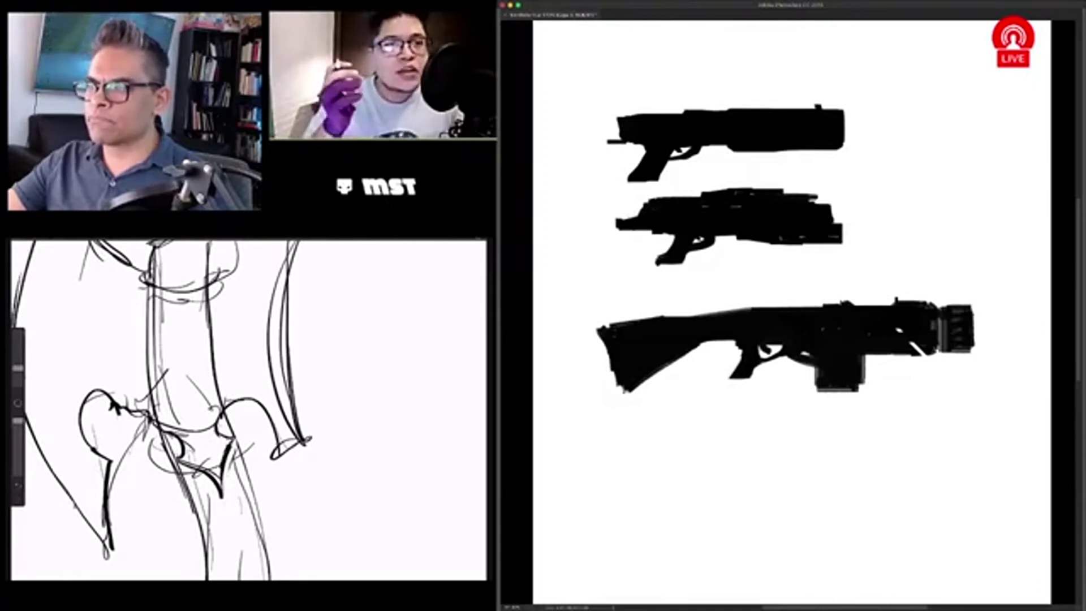
left_click_drag(786, 345, 775, 345)
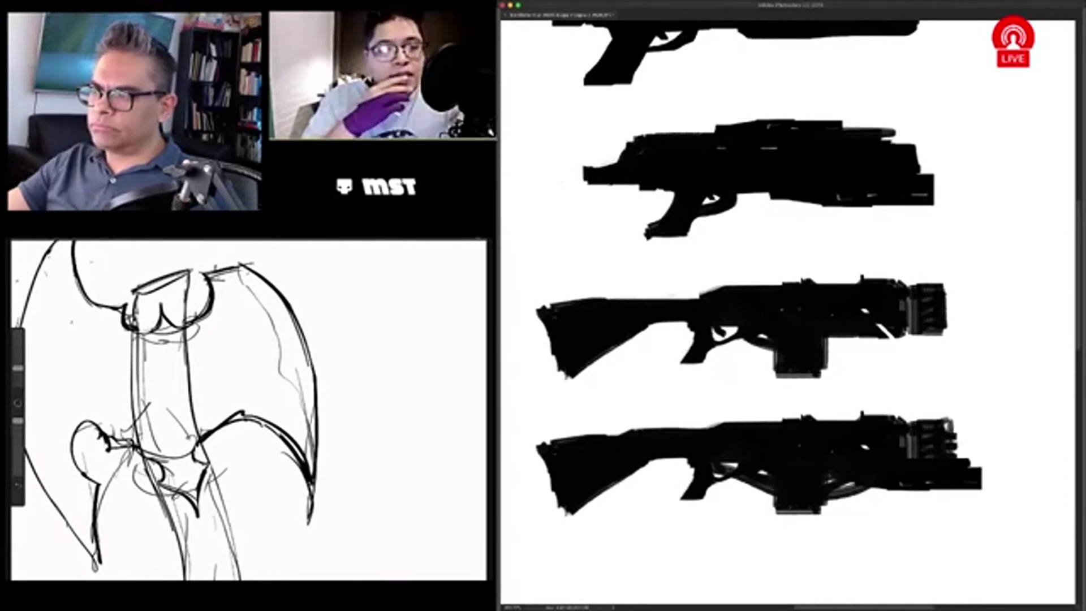
Step: Paint a top rail and fuller magazine on the bottom gun, then lasso its stock
left_click_drag(767, 414, 847, 414)
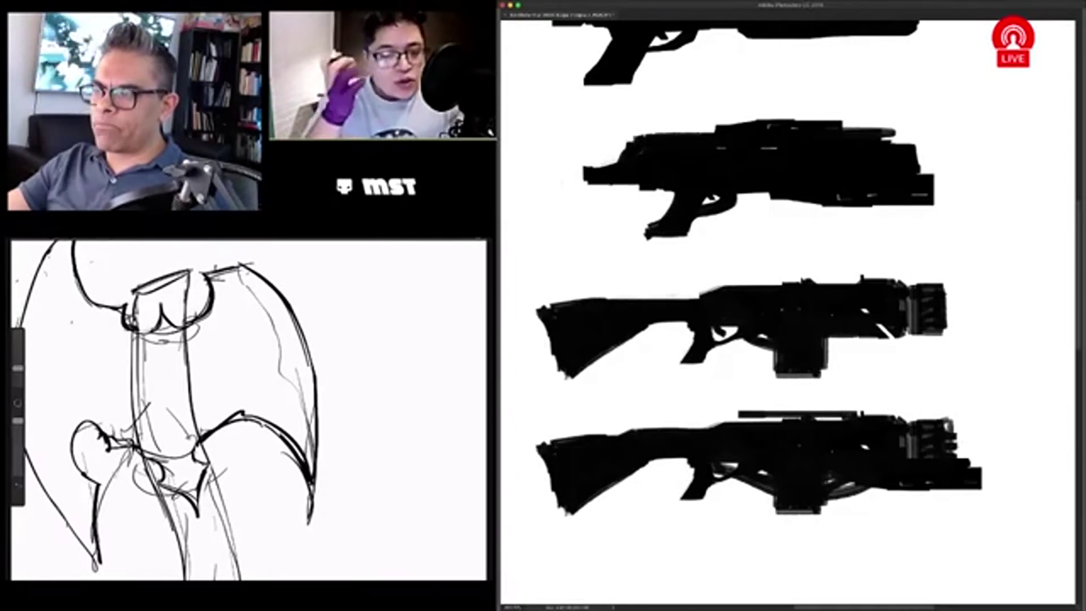
left_click_drag(724, 417, 777, 421)
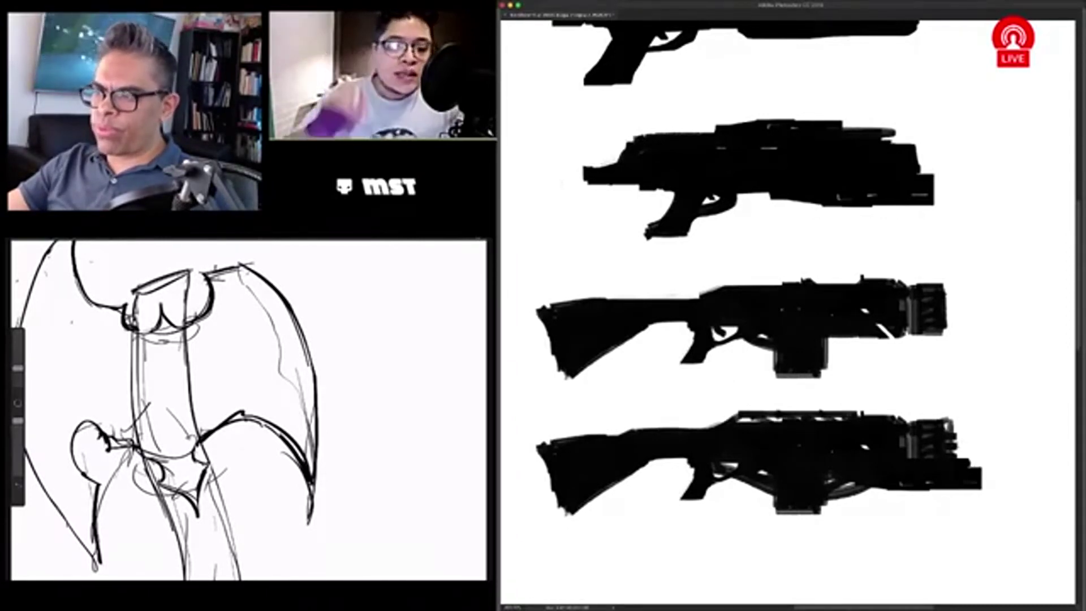
left_click_drag(851, 412, 712, 419)
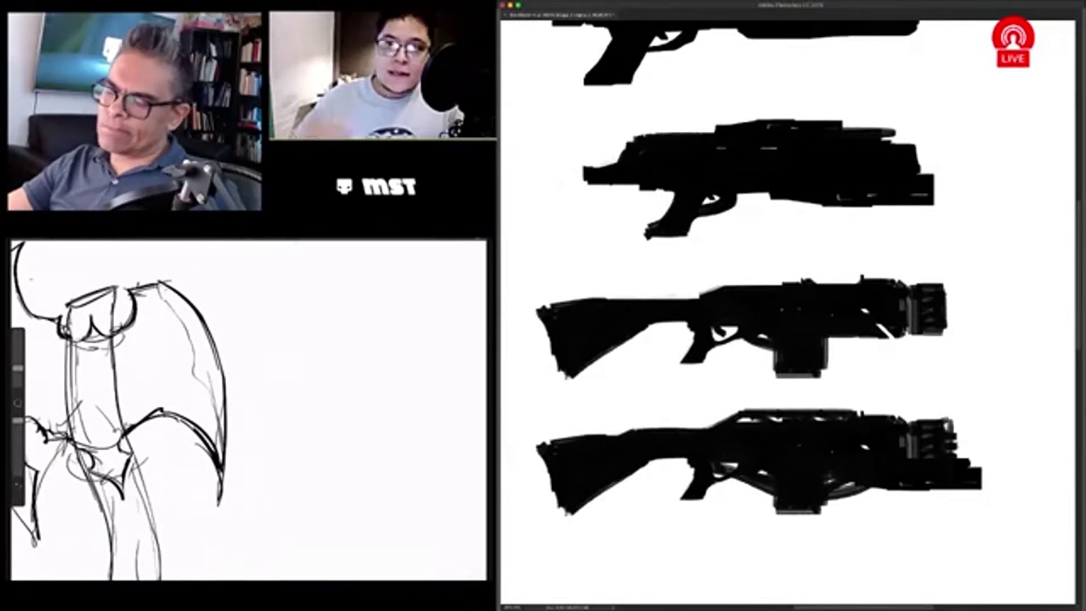
left_click_drag(783, 514, 814, 526)
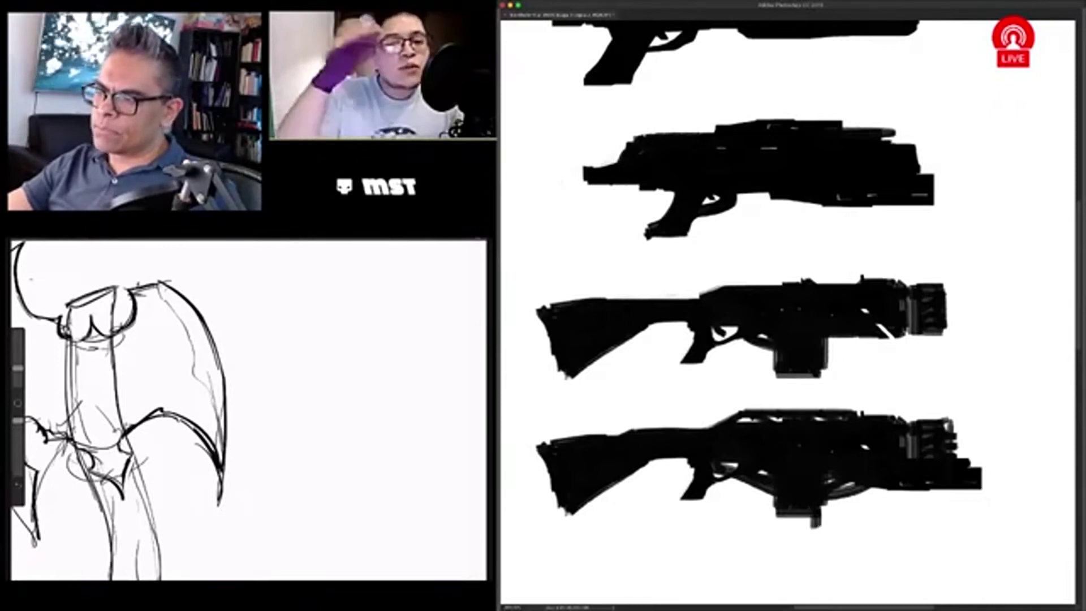
mouse_move(780, 523)
left_mouse_down()
mouse_move(815, 525)
mouse_move(776, 521)
left_mouse_up()
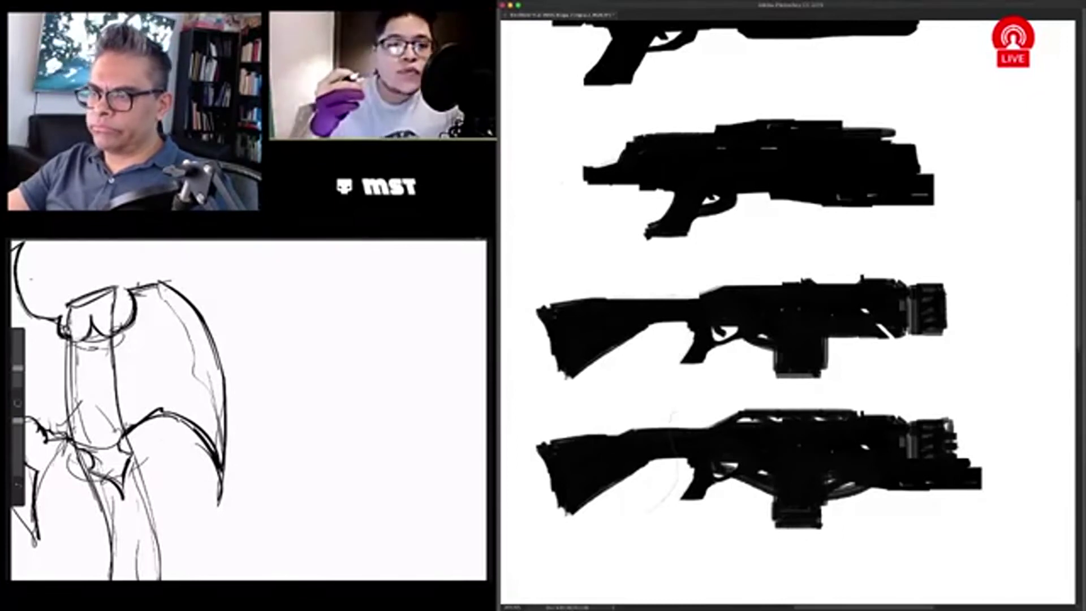
left_click_drag(673, 415, 628, 405)
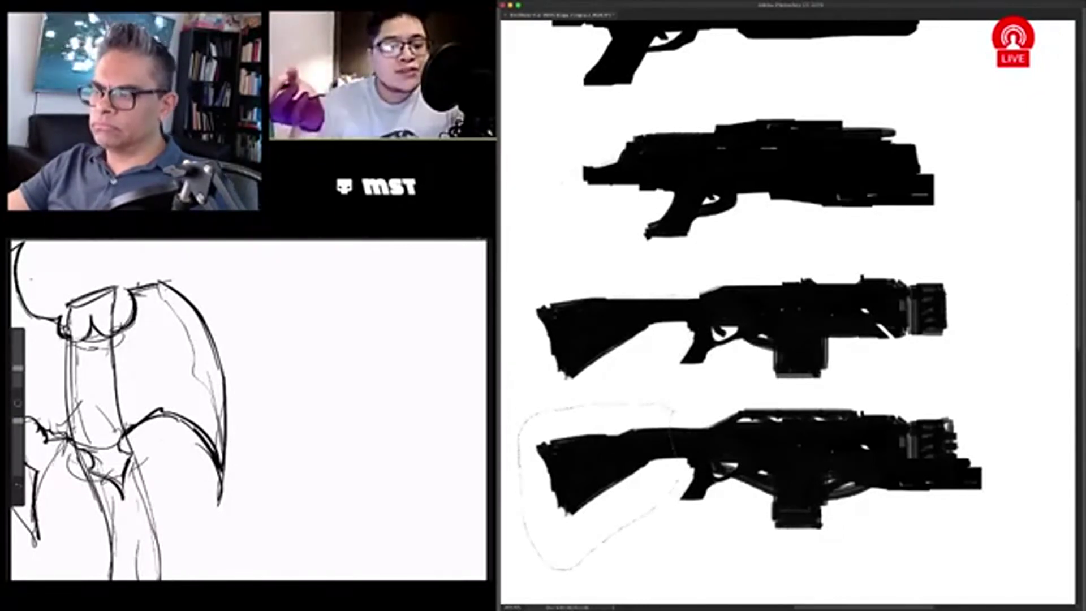
Step: Free-transform the lassoed stock, rotating it slightly clockwise, and commit the change
key("ctrl+t")
left_click_drag(678, 586, 650, 580)
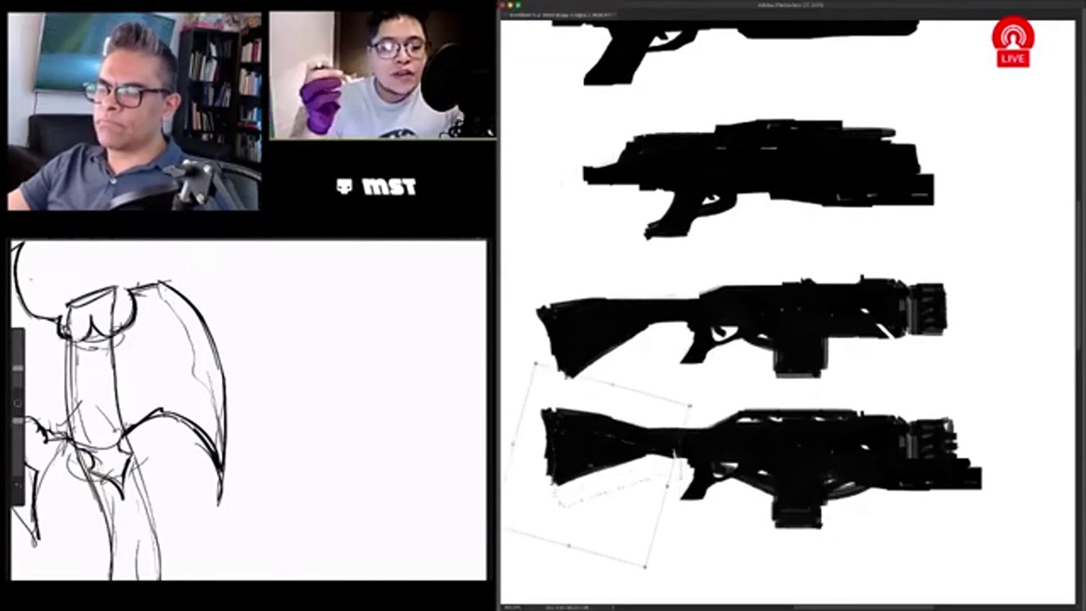
left_click_drag(650, 579, 653, 574)
key("Return")
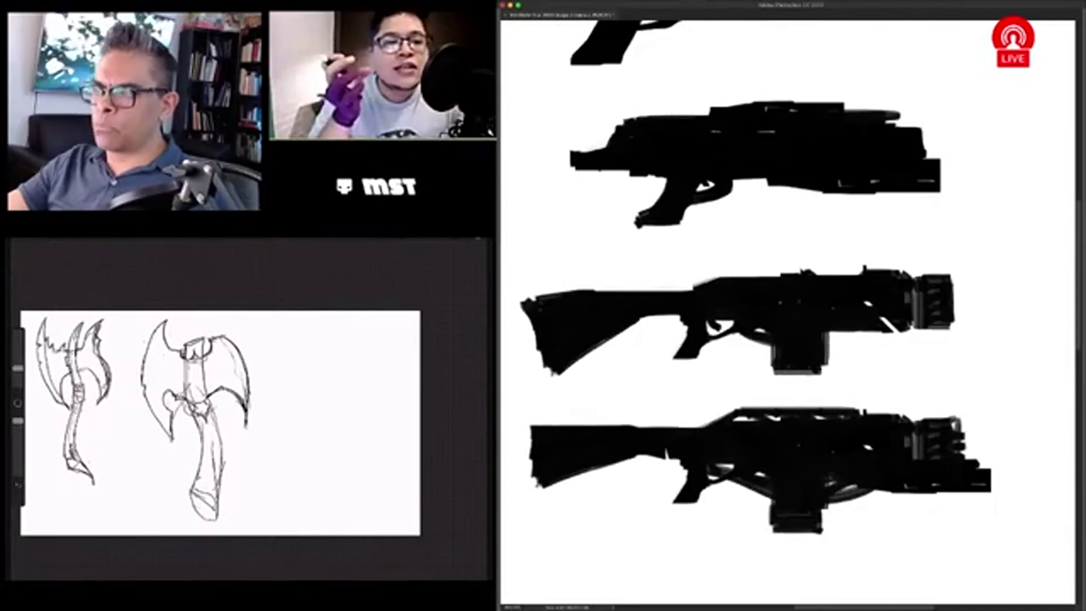
scroll(786, 311, "down", 3)
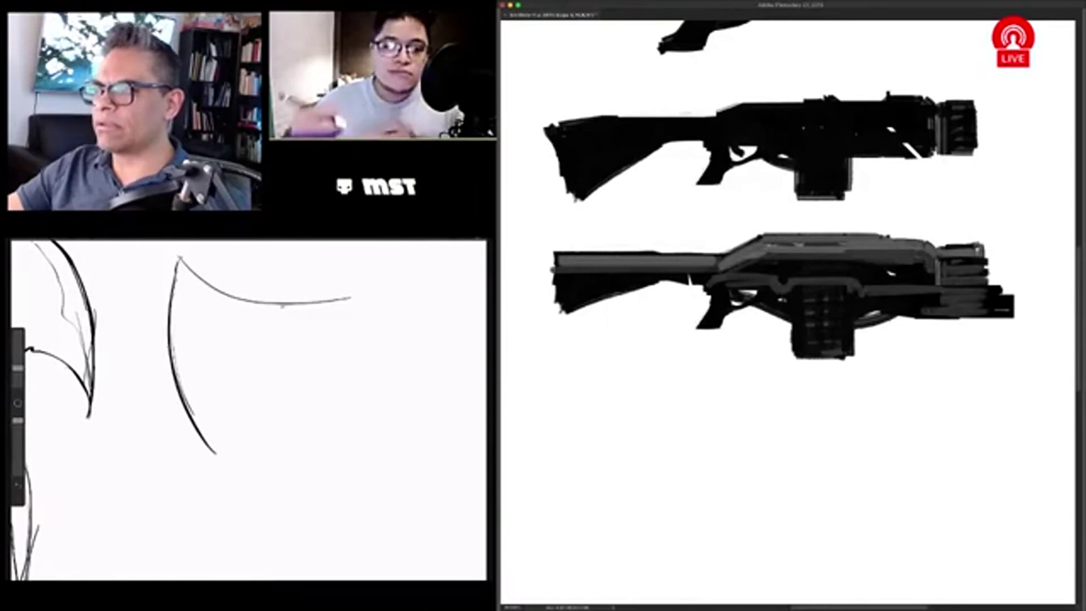
Step: Lay down light gray strokes on the lower gun, undoing a stray one
mouse_move(287, 442)
left_mouse_down()
mouse_move(276, 453)
mouse_move(380, 368)
left_mouse_up()
left_click_drag(275, 435, 373, 368)
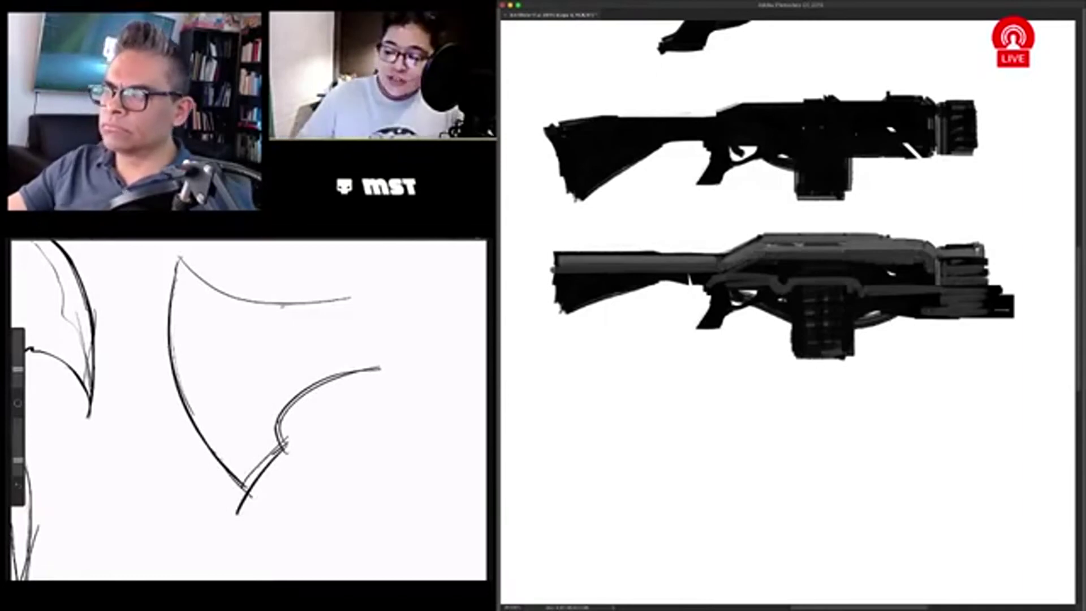
key("ctrl+z")
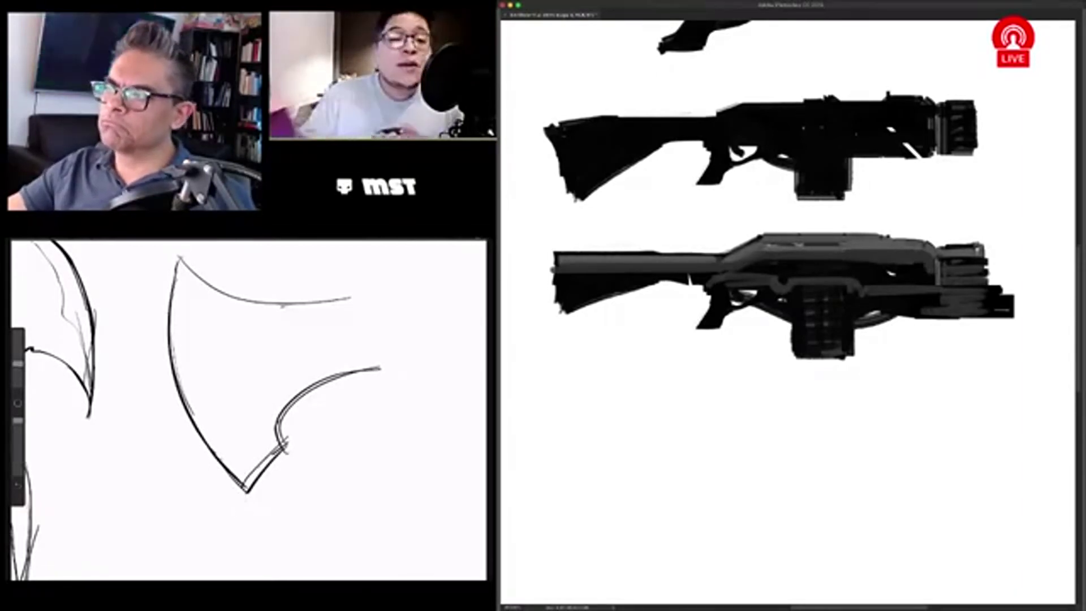
scroll(249, 410, "right", 3)
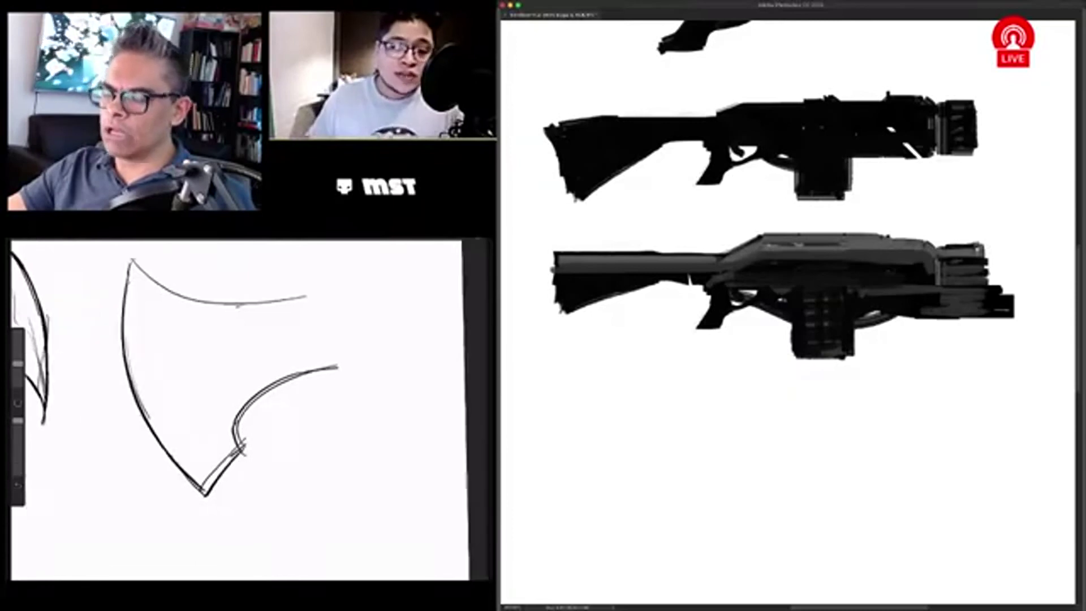
scroll(238, 410, "down", 3)
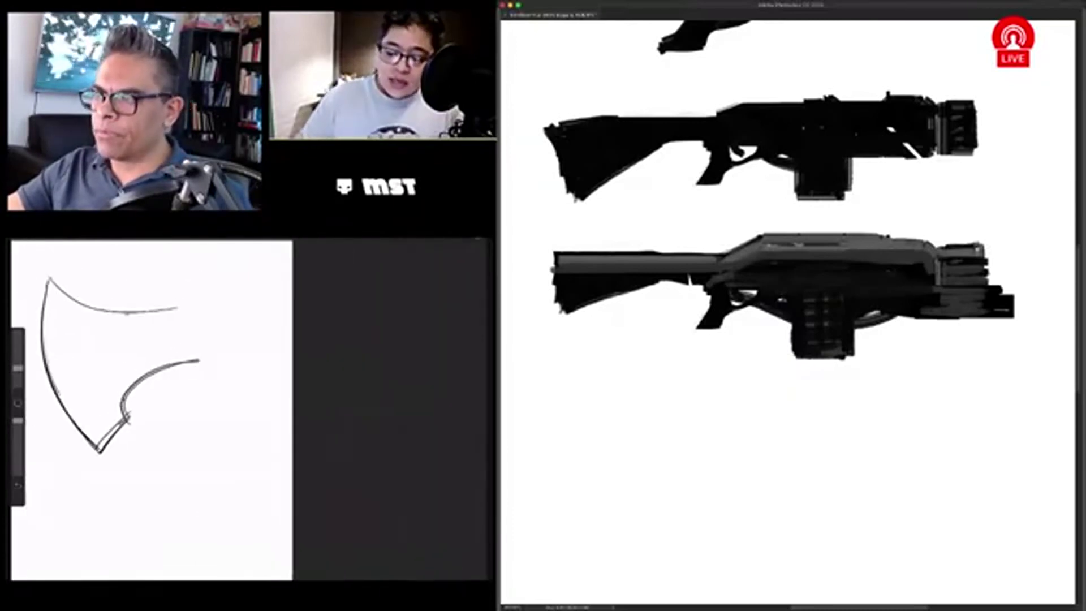
scroll(164, 410, "up", 2)
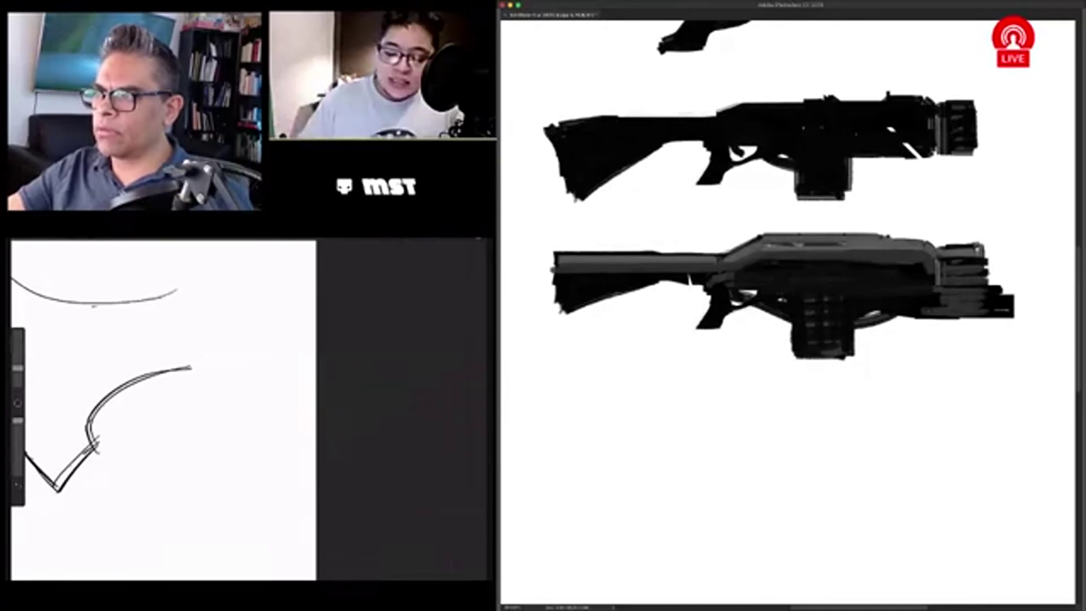
left_click_drag(177, 290, 196, 280)
mouse_move(187, 369)
left_mouse_down()
mouse_move(232, 377)
mouse_move(271, 322)
left_mouse_up()
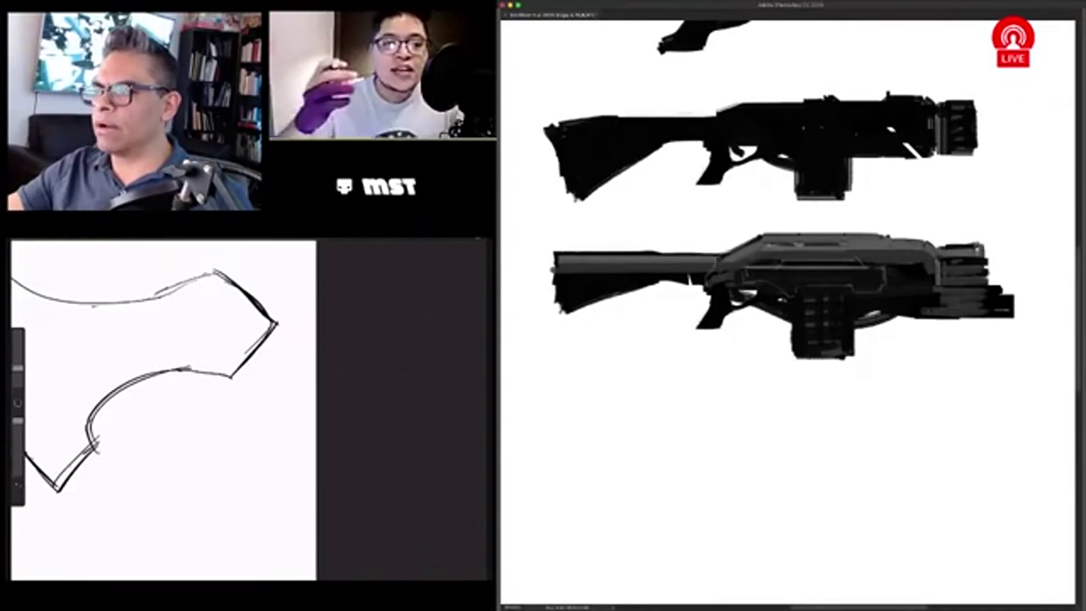
Step: Add light gray vertical ribs and a box outline to the gray gun's magazine
mouse_move(150, 277)
left_mouse_down()
mouse_move(212, 253)
mouse_move(152, 298)
left_mouse_up()
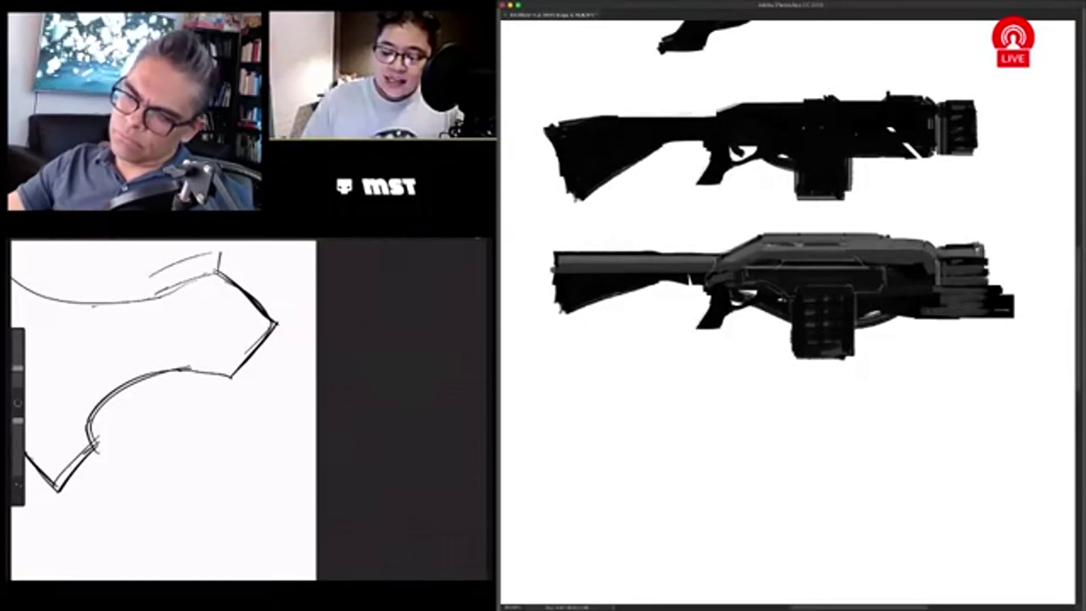
left_click_drag(220, 253, 219, 269)
left_click_drag(153, 297, 190, 285)
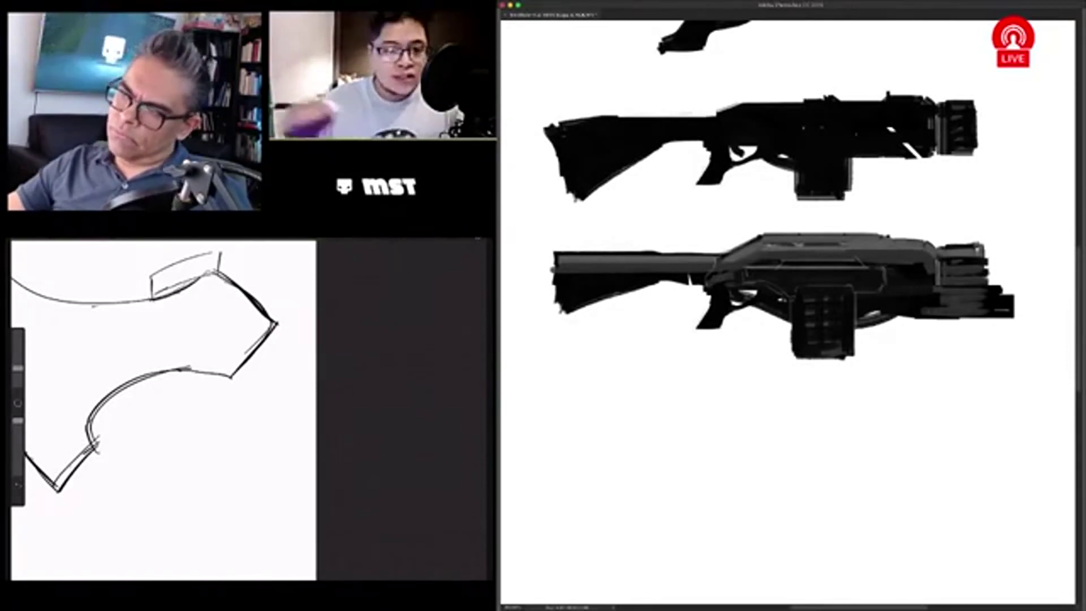
scroll(158, 408, "down", 3)
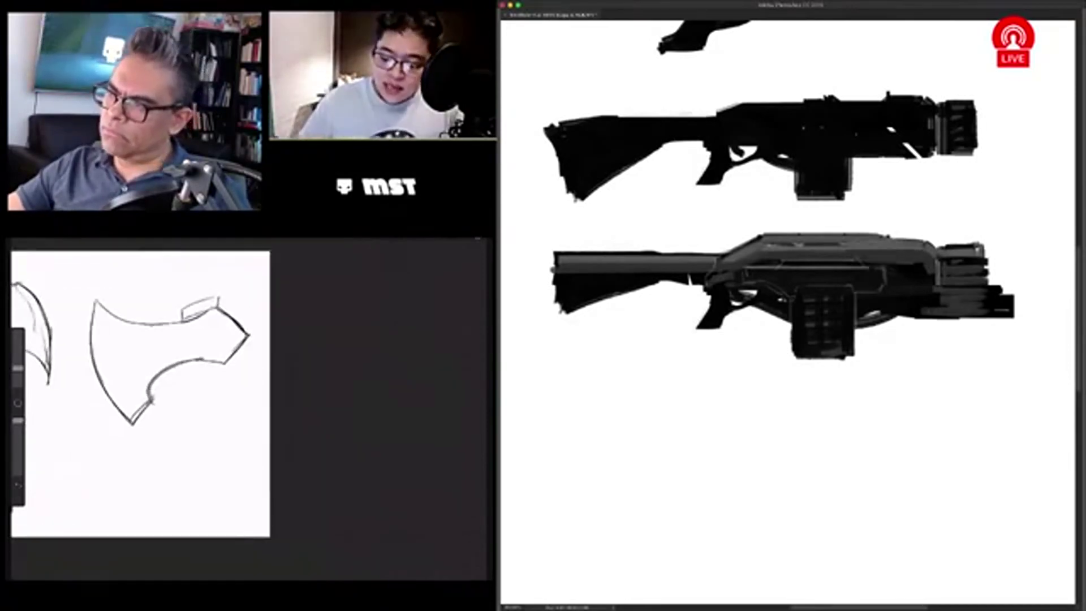
left_click_drag(195, 362, 190, 503)
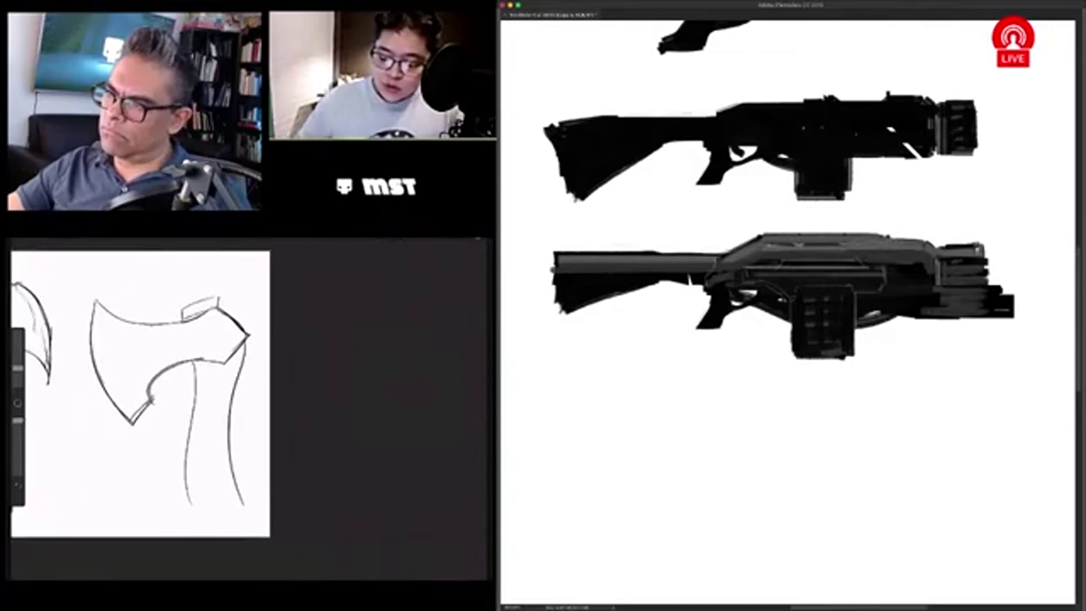
left_click_drag(816, 302, 816, 356)
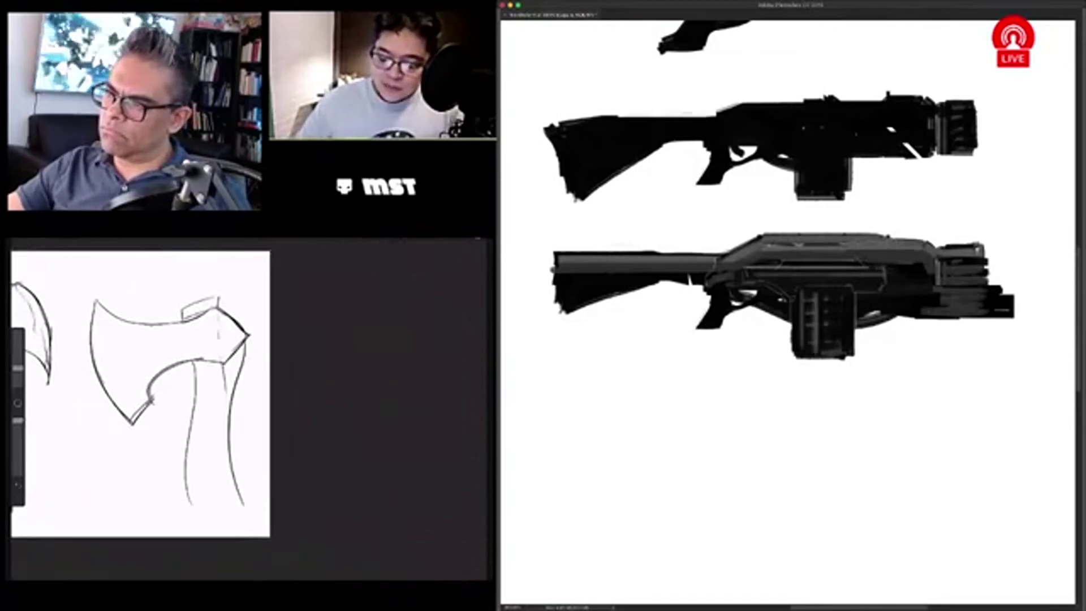
left_click_drag(226, 367, 233, 512)
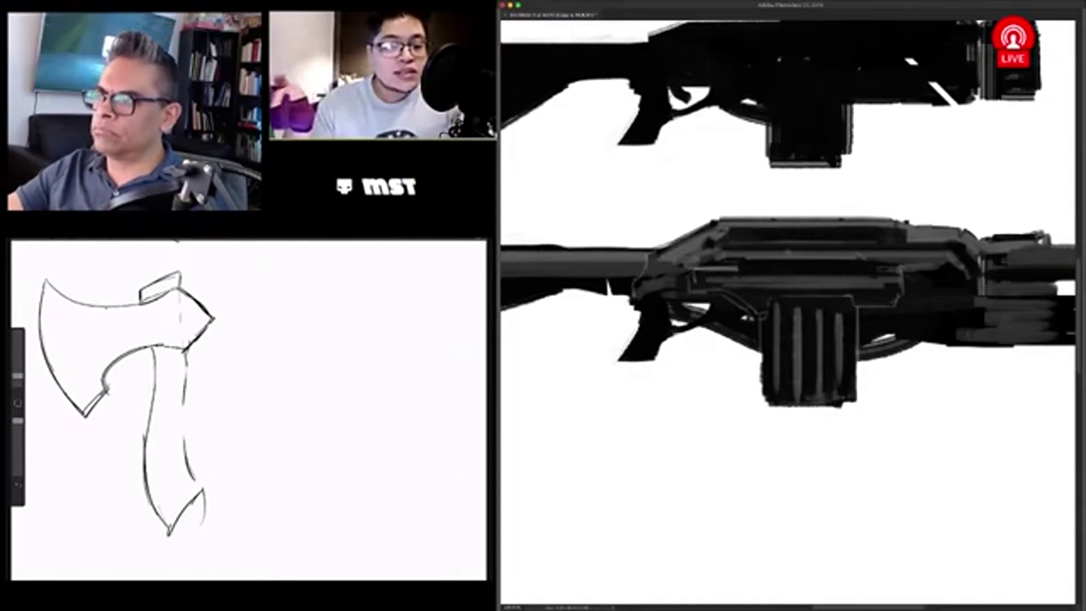
Step: Undo the last change and bring both gun silhouettes fully into view
key("ctrl+z")
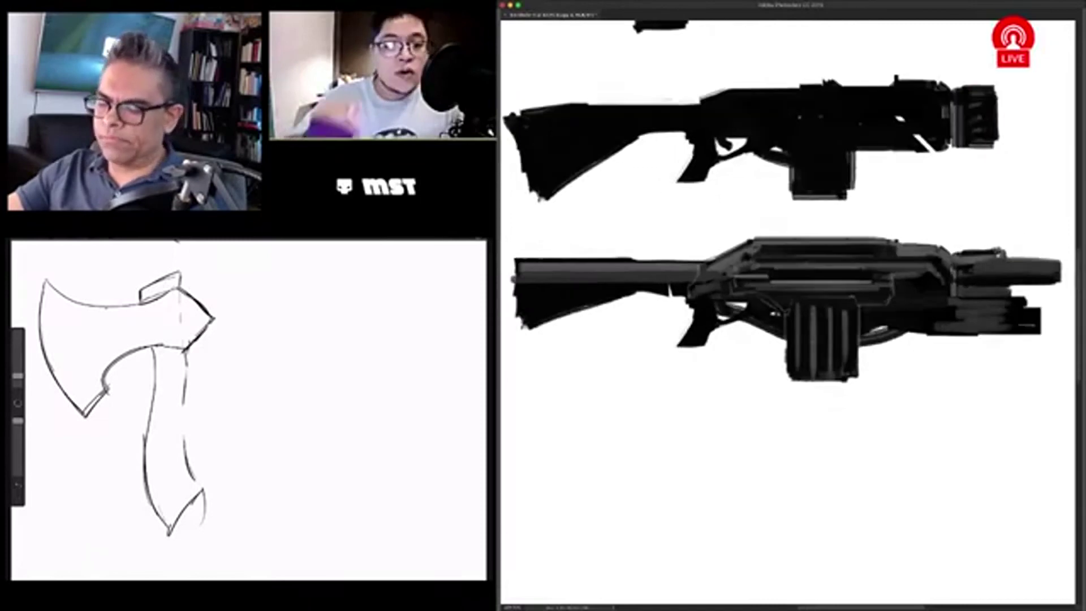
scroll(786, 283, "up", 5)
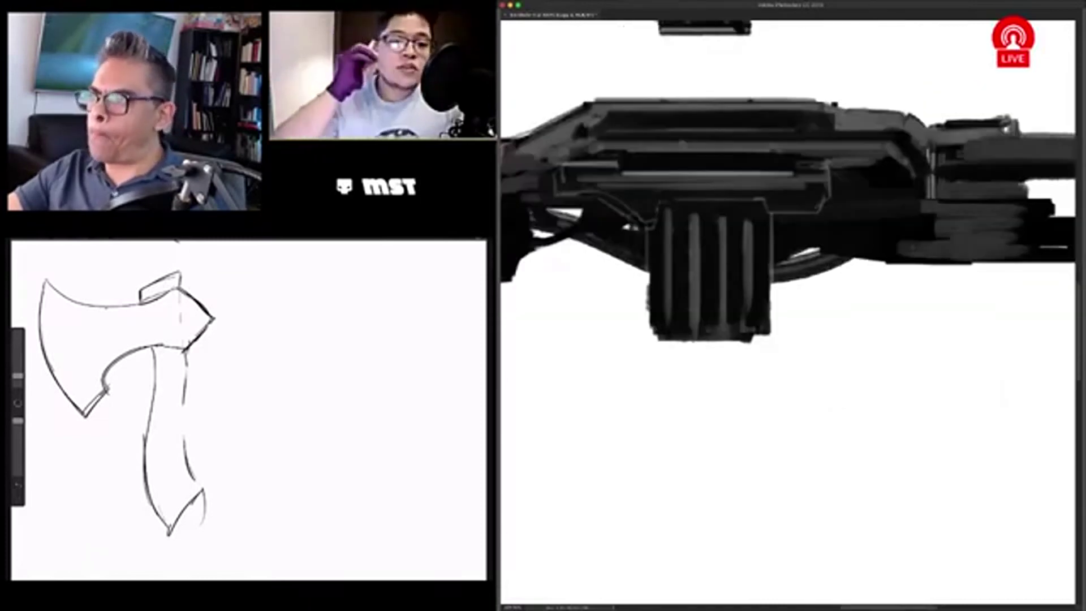